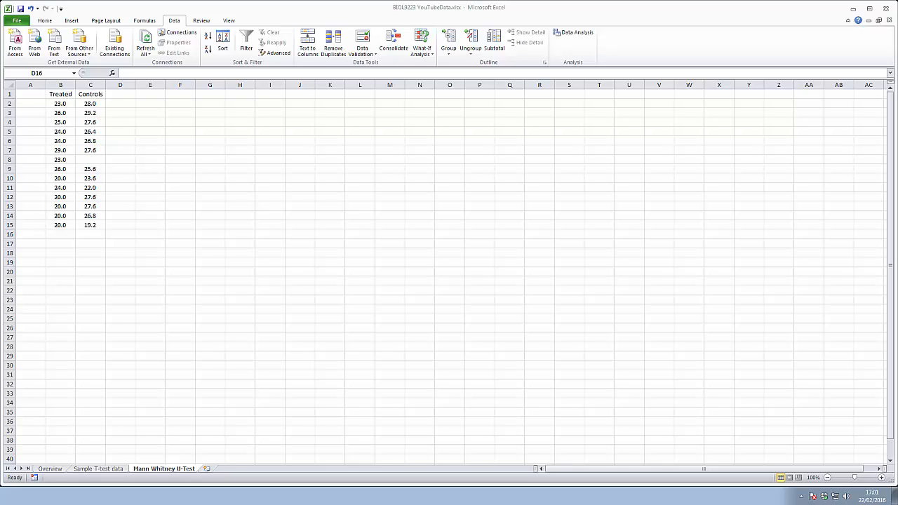
# Start the Histogram tool from the data analysis tools.
pyautogui.click(63, 233)
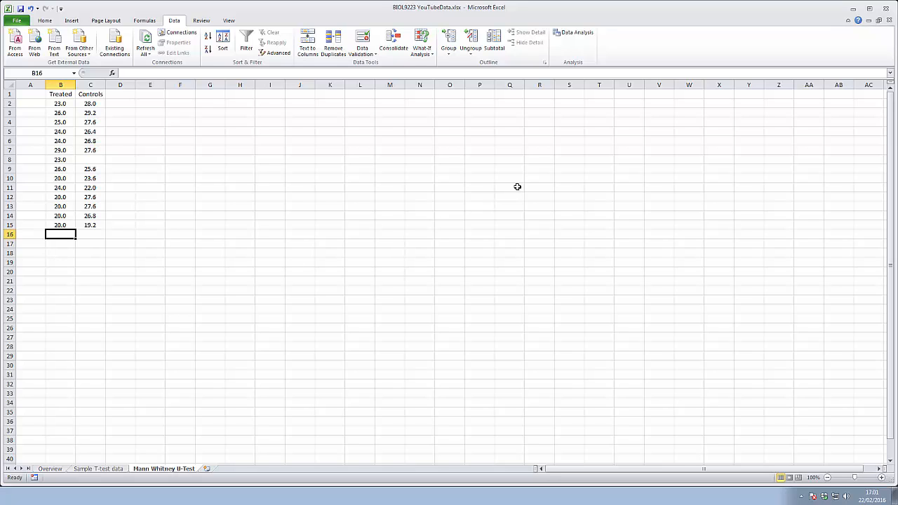
pyautogui.click(565, 33)
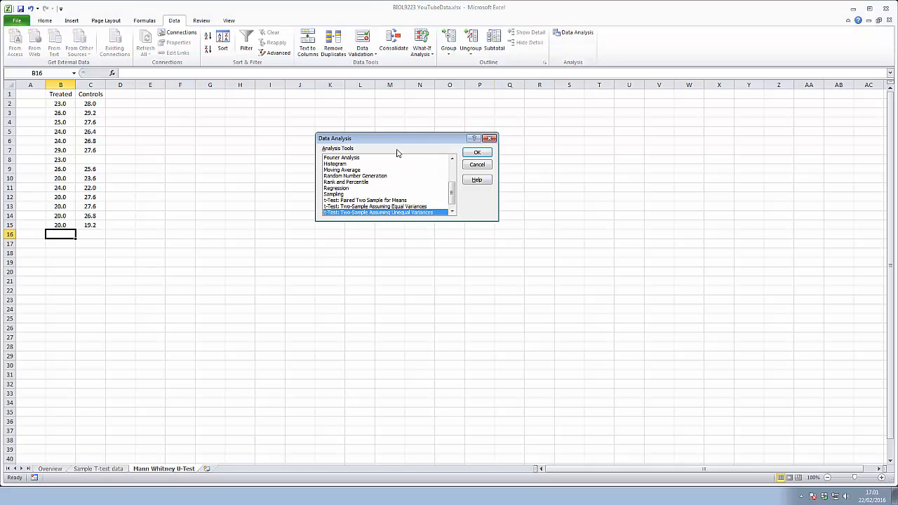
pyautogui.doubleClick(353, 171)
pyautogui.click(475, 153)
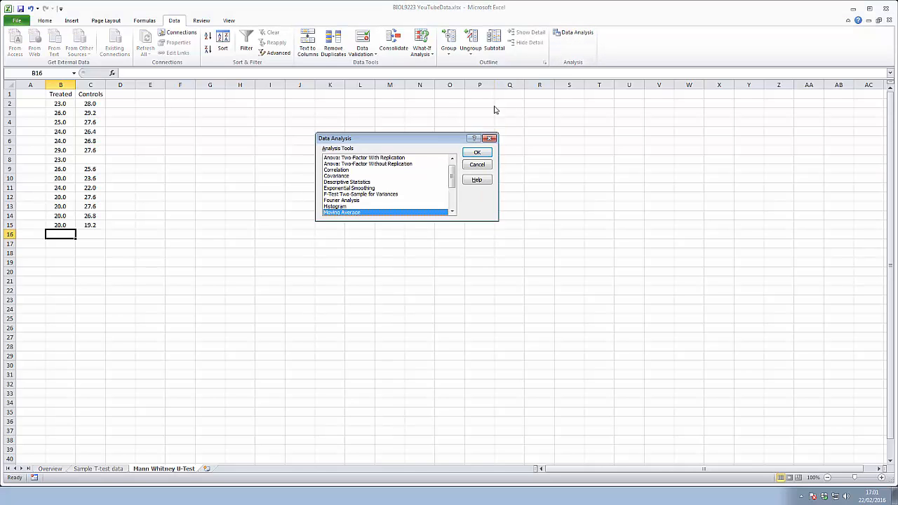
pyautogui.scroll(-2, 392, 172)
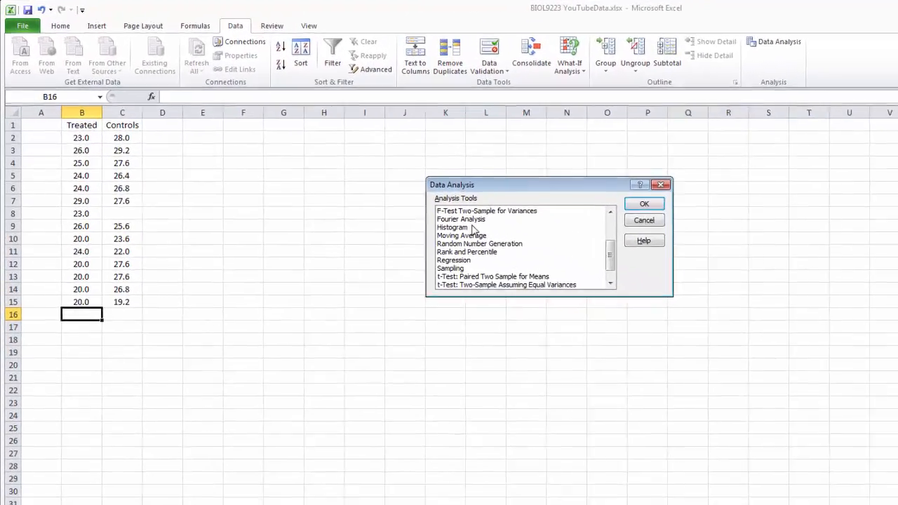
pyautogui.click(474, 228)
pyautogui.click(644, 204)
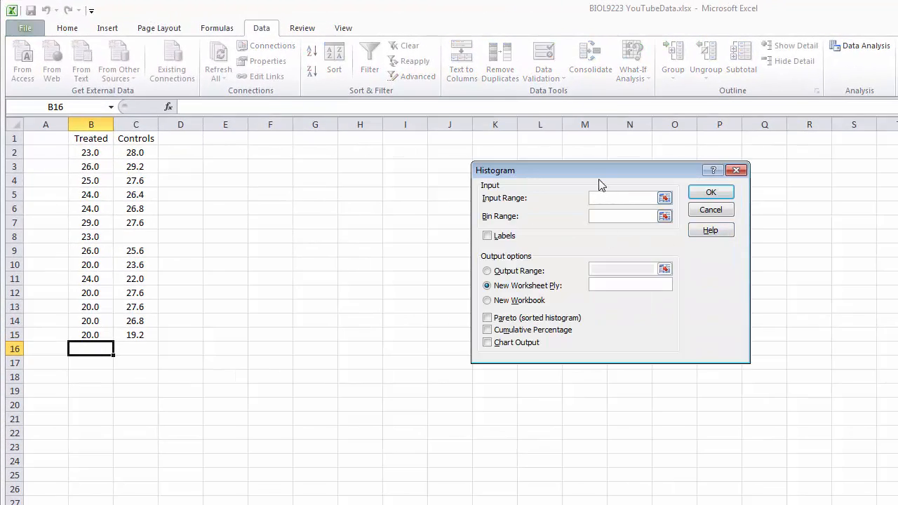
# Set the histogram's input range to the Treated values in B2:B15.
pyautogui.moveTo(600, 181); pyautogui.dragTo(412, 182)
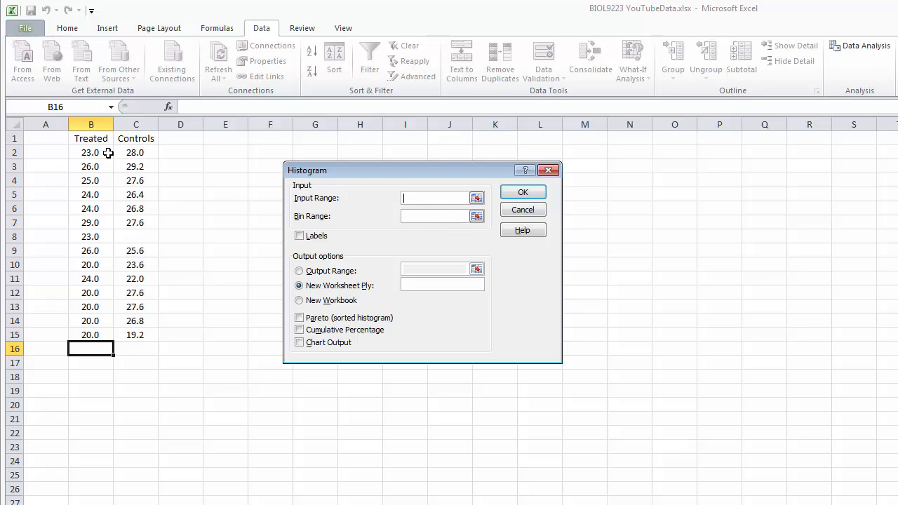
pyautogui.moveTo(86, 151); pyautogui.dragTo(98, 336)
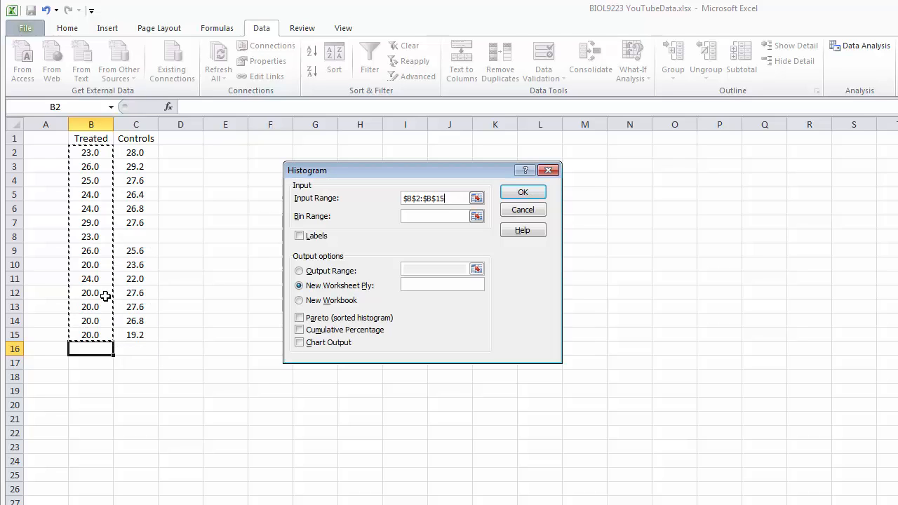
pyautogui.click(440, 215)
pyautogui.moveTo(442, 171); pyautogui.dragTo(454, 157)
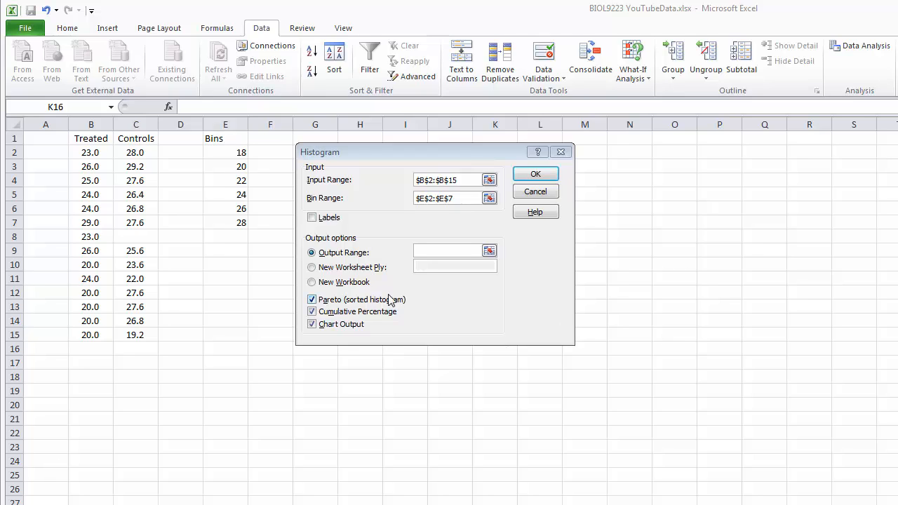
# Generate the Treated histogram at E10 with chart output but no Pareto or cumulative percentage, and place the chart beside its frequency table.
pyautogui.click(471, 251)
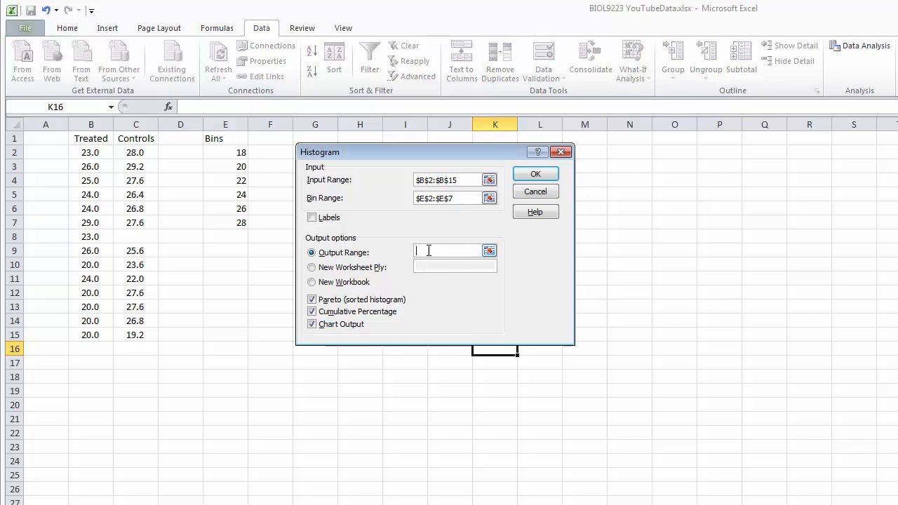
pyautogui.click(233, 264)
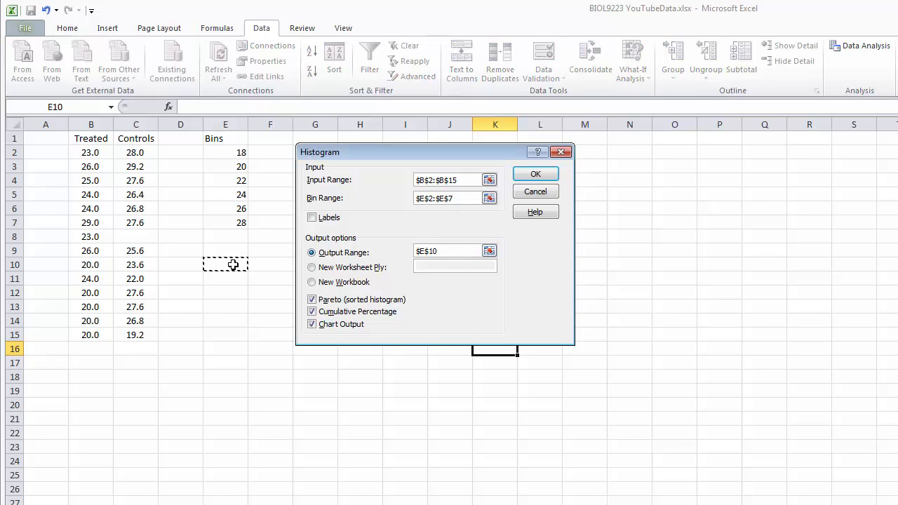
pyautogui.click(312, 300)
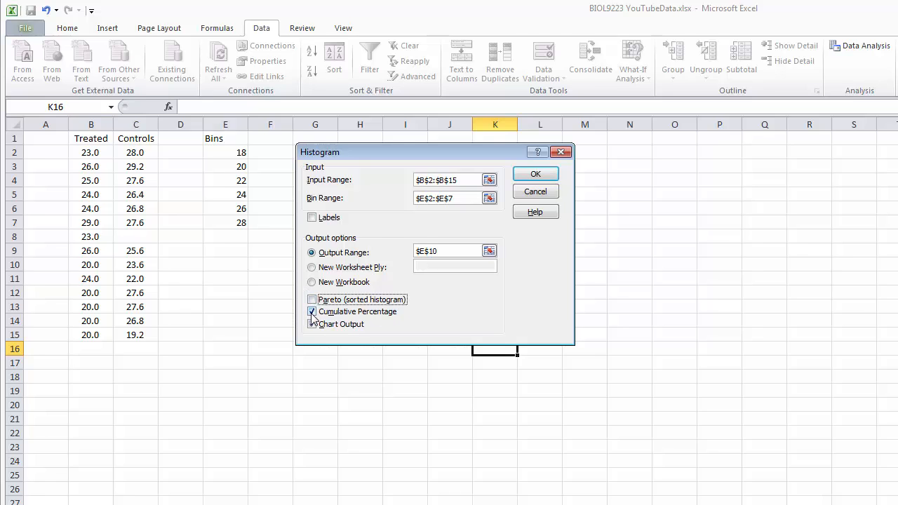
pyautogui.click(313, 312)
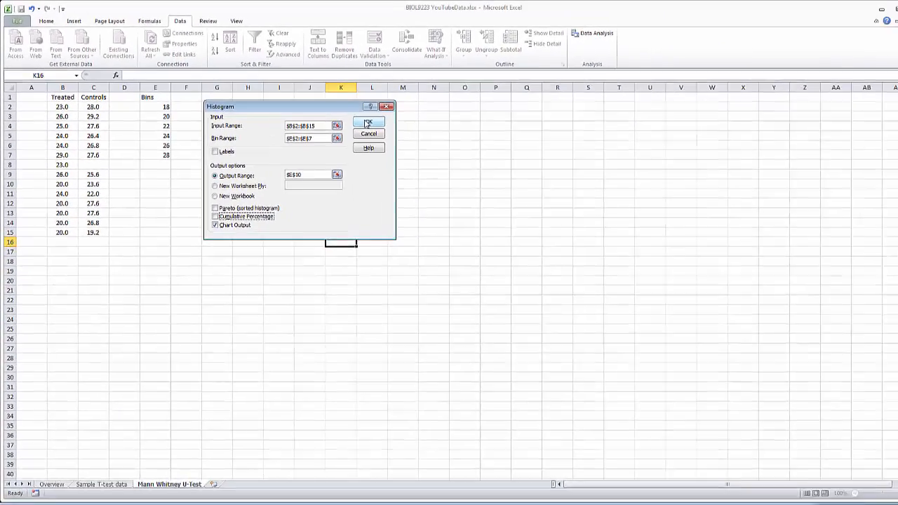
pyautogui.click(533, 177)
pyautogui.moveTo(270, 191); pyautogui.dragTo(244, 180)
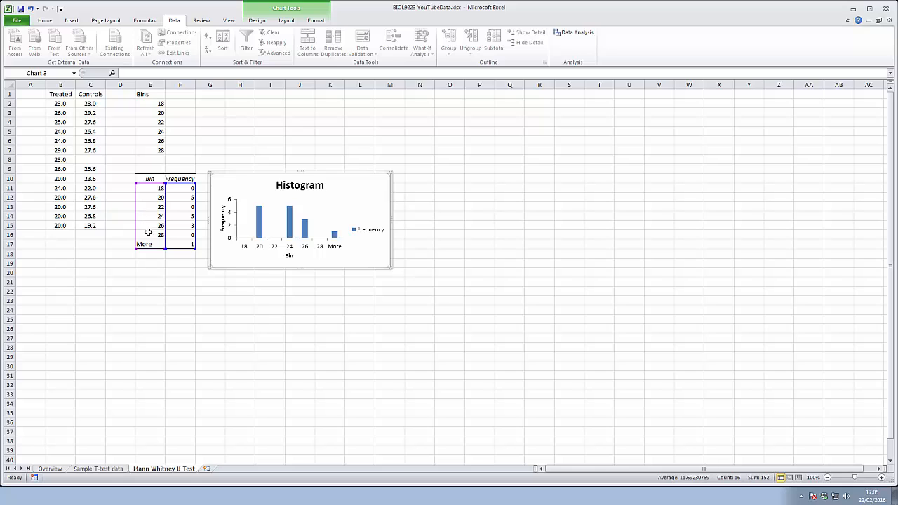
# Compare the histogram's 18 and 20 bin frequencies with the matching values in the Treated column and the chart.
pyautogui.click(158, 188)
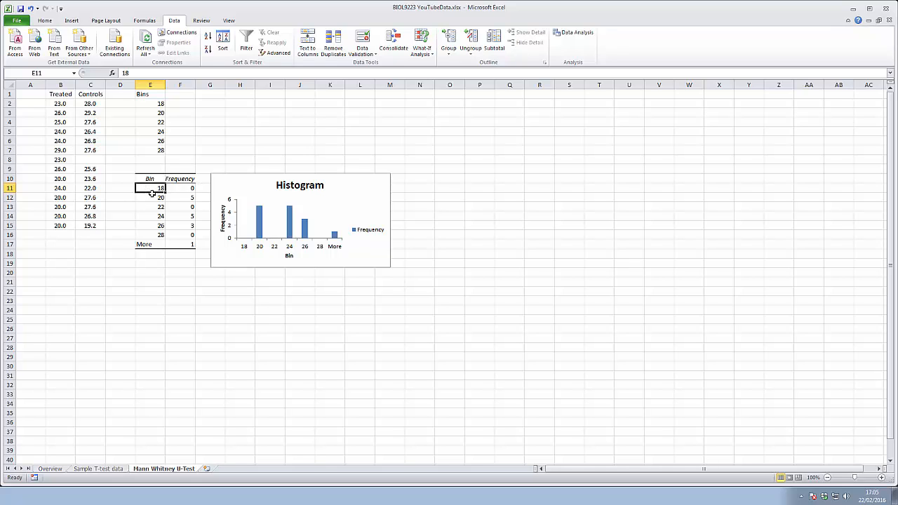
pyautogui.click(61, 82)
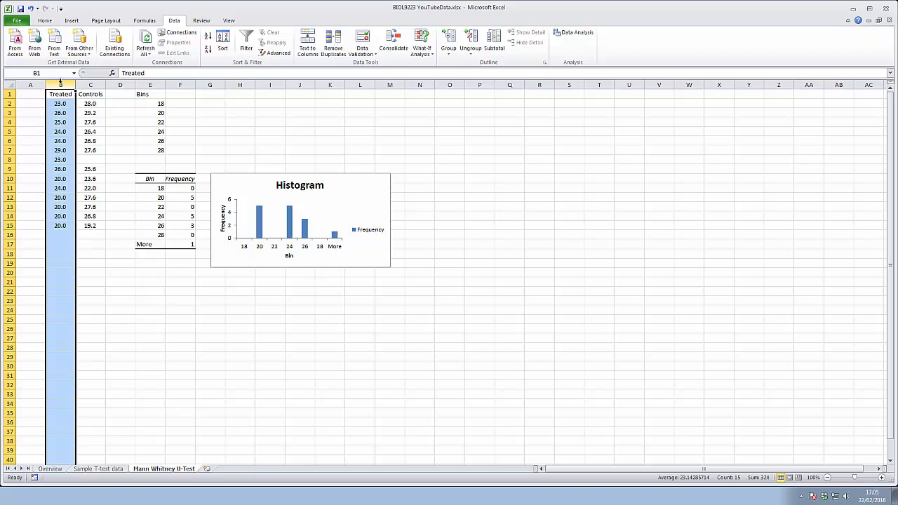
pyautogui.click(160, 187)
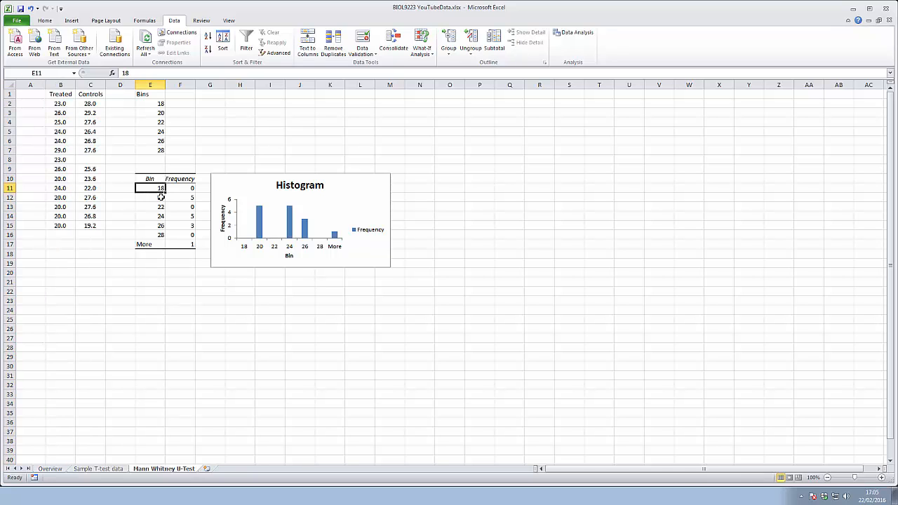
pyautogui.click(148, 198)
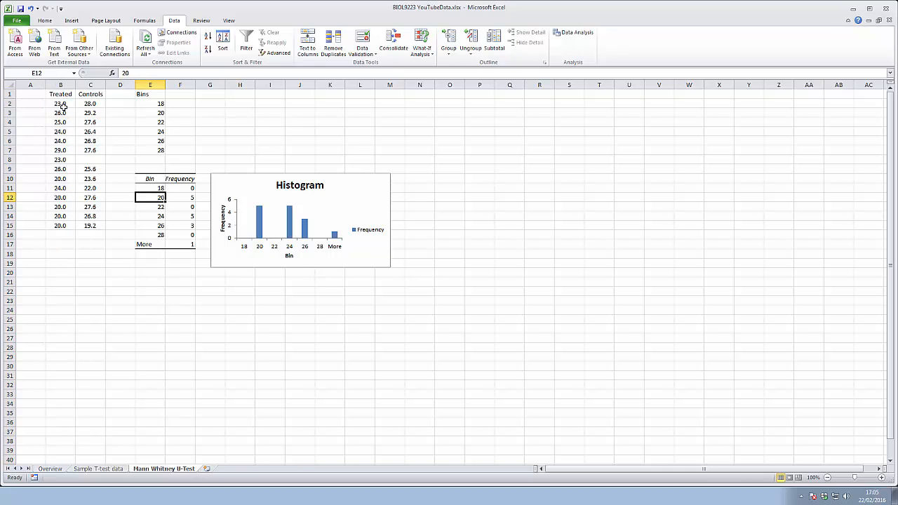
pyautogui.moveTo(64, 225); pyautogui.dragTo(64, 201)
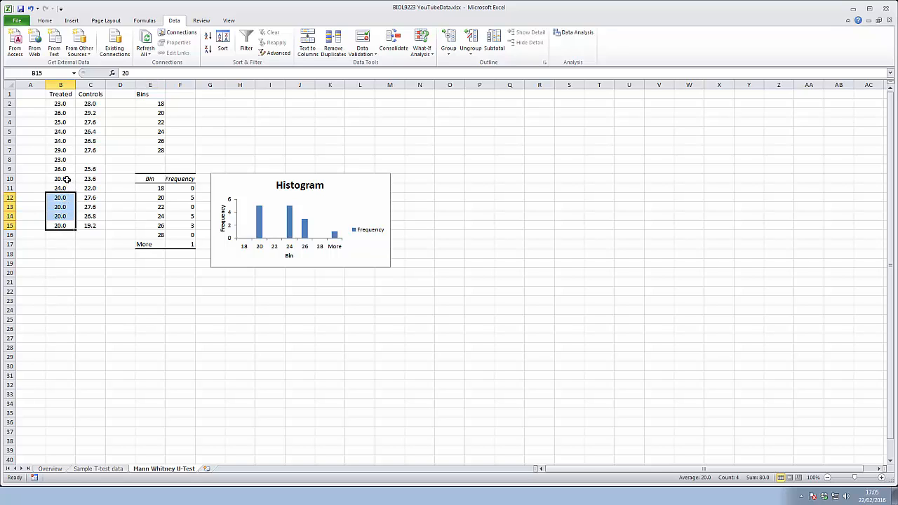
pyautogui.keyDown('ctrl'); pyautogui.click(65, 178); pyautogui.keyUp('ctrl')
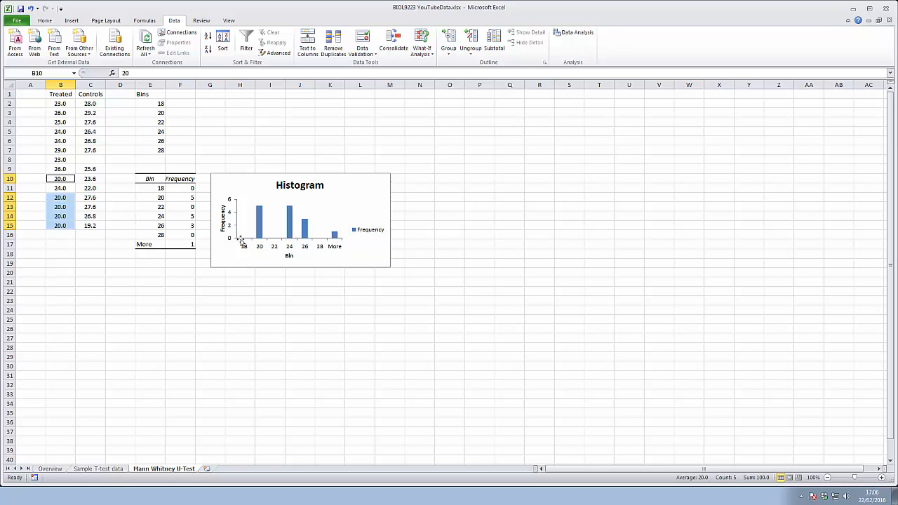
pyautogui.click(241, 241)
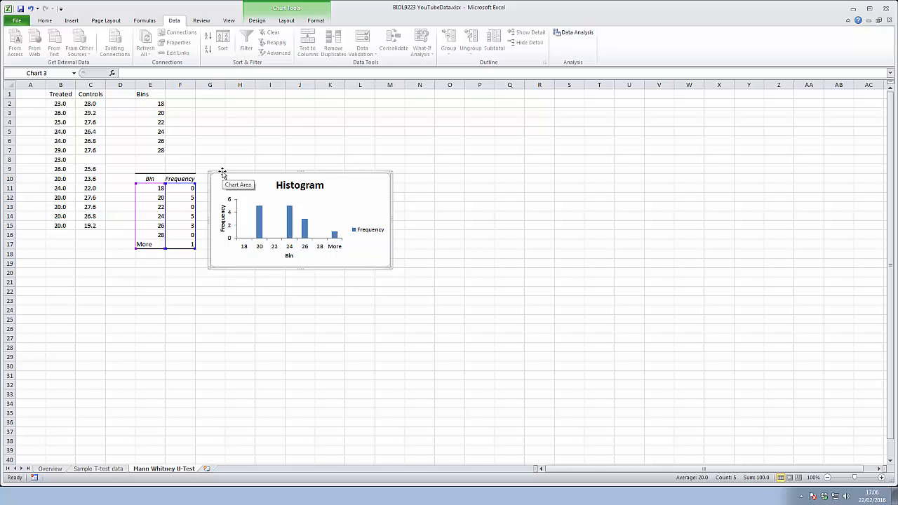
# Set up a second Histogram analysis with the Controls values in C2:C15 as its input range.
pyautogui.click(151, 310)
pyautogui.click(153, 291)
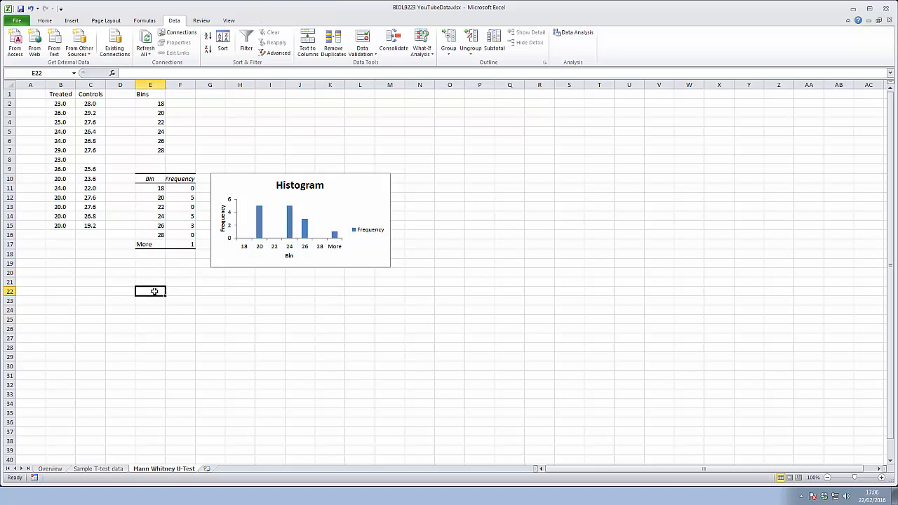
pyautogui.click(572, 35)
pyautogui.click(359, 142)
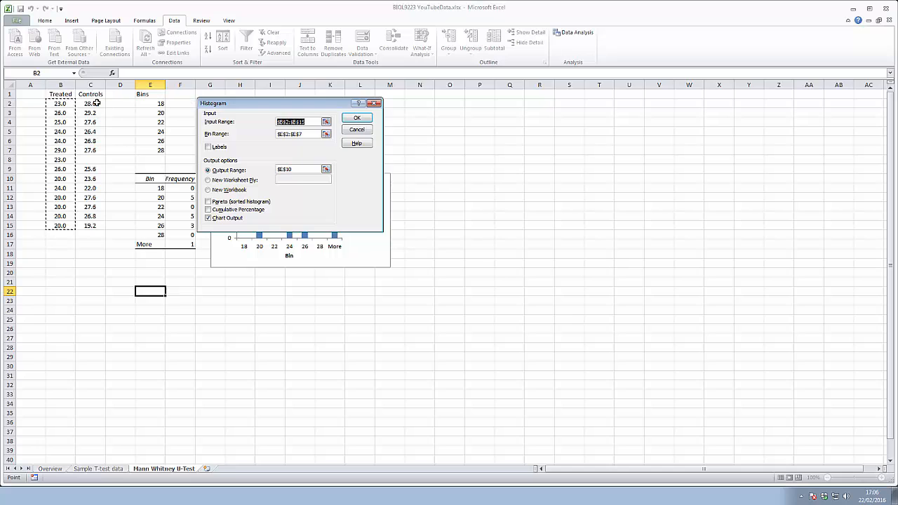
pyautogui.moveTo(97, 104); pyautogui.dragTo(95, 226)
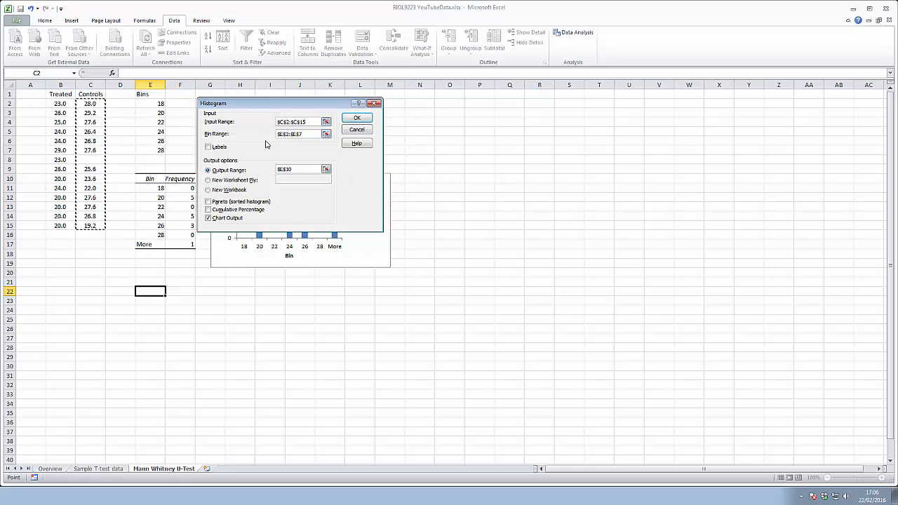
# Set the output range to E22, generate the Controls histogram, and align its chart beneath the Treated chart.
pyautogui.click(302, 169)
pyautogui.press('BackSpace')
pyautogui.press('BackSpace')
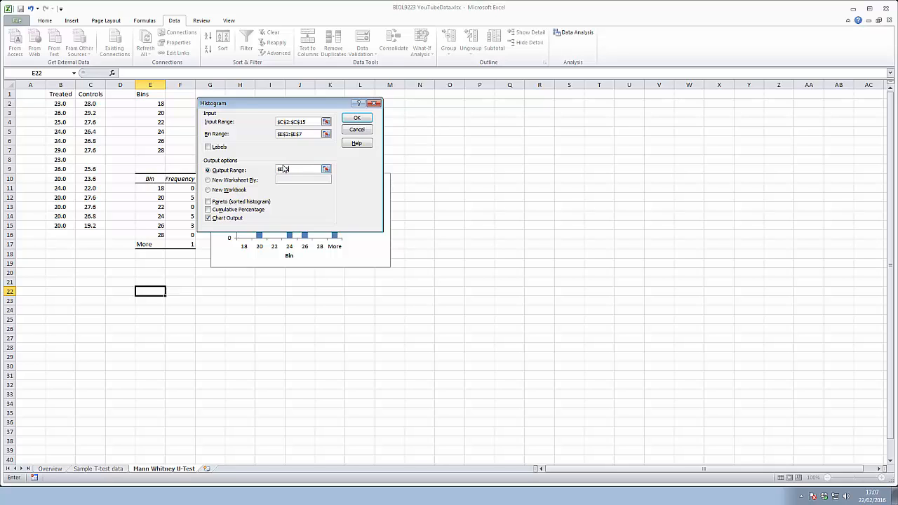
pyautogui.click(357, 118)
pyautogui.moveTo(381, 306); pyautogui.dragTo(353, 287)
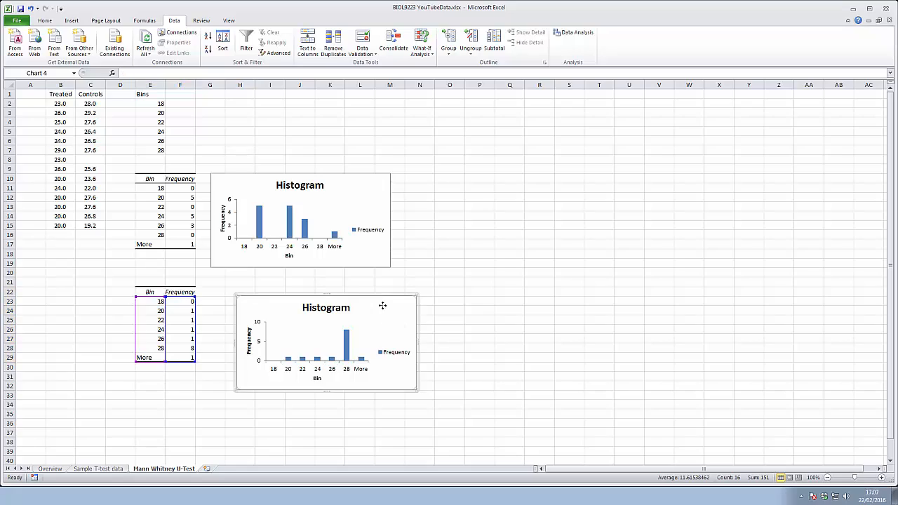
pyautogui.moveTo(146, 228); pyautogui.dragTo(146, 229)
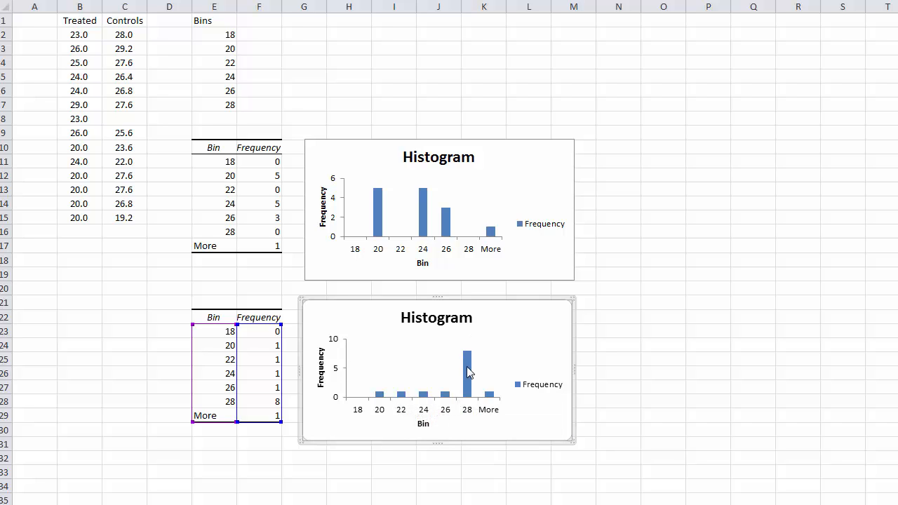
# Hide columns E to M, which contain the bins, frequency tables and histograms.
pyautogui.moveTo(468, 362)
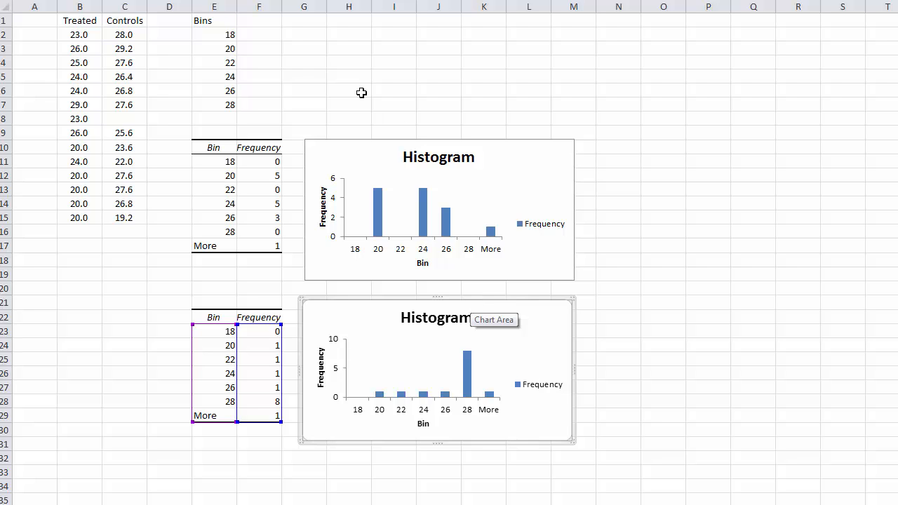
pyautogui.moveTo(214, 5); pyautogui.dragTo(577, 7)
pyautogui.rightClick(580, 9)
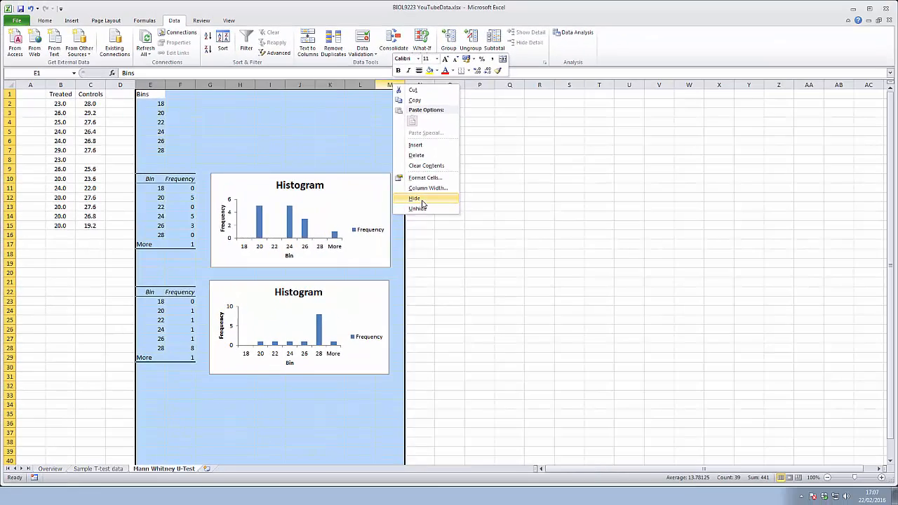
pyautogui.click(610, 177)
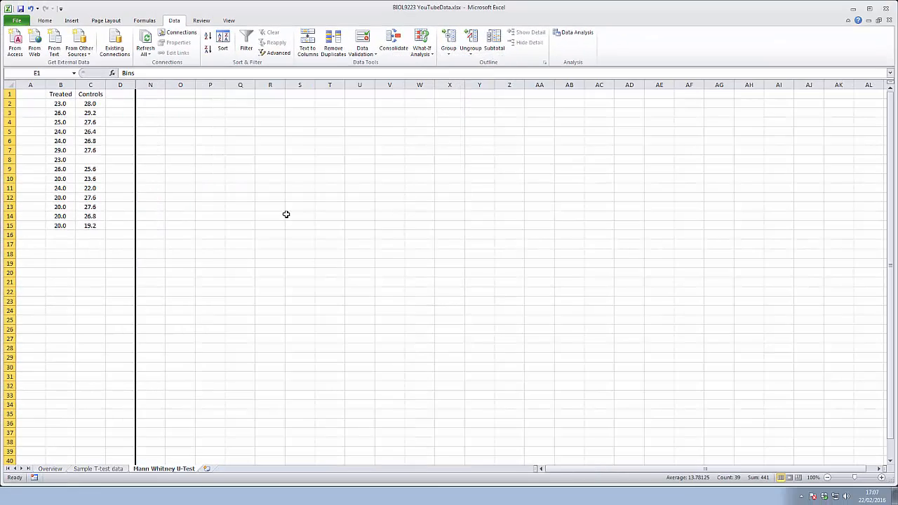
pyautogui.click(172, 210)
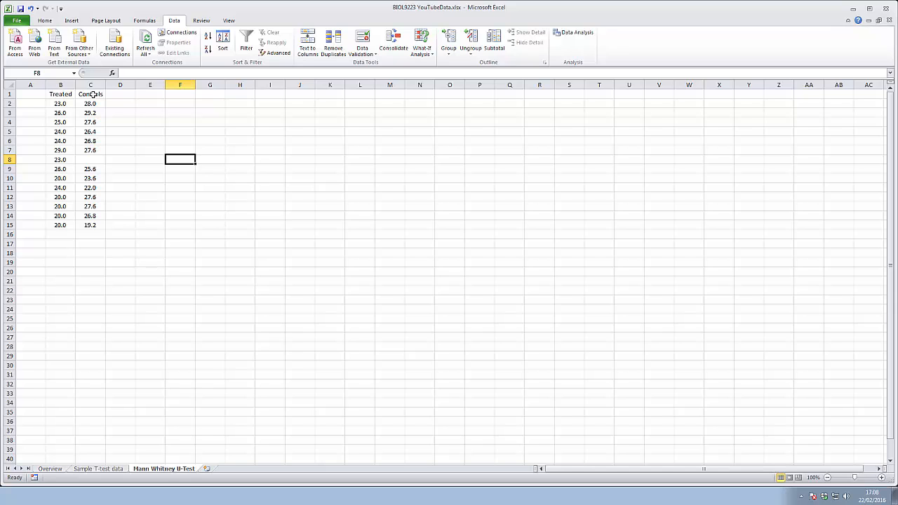
# Move the Treated values from B2:B15 below the Controls data into C16:C29 and shade them light green.
pyautogui.moveTo(61, 104); pyautogui.dragTo(91, 327)
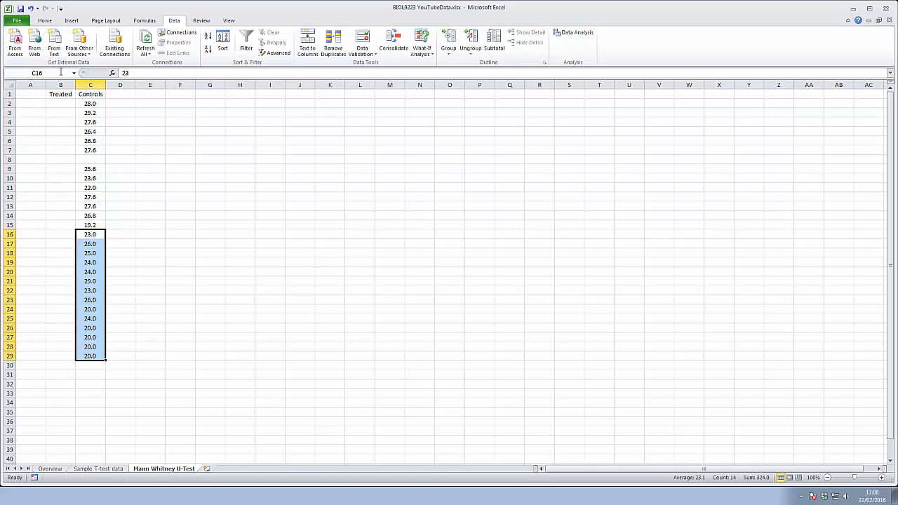
pyautogui.click(44, 20)
pyautogui.click(151, 48)
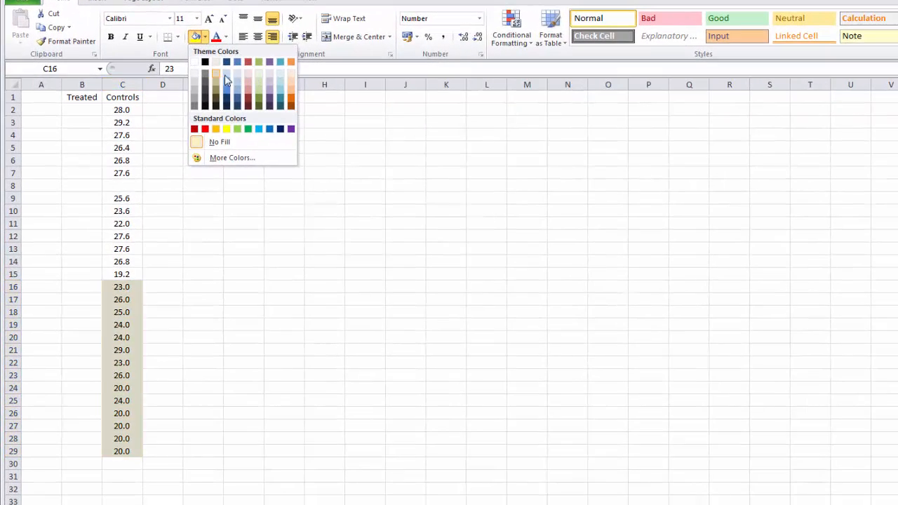
pyautogui.click(280, 84)
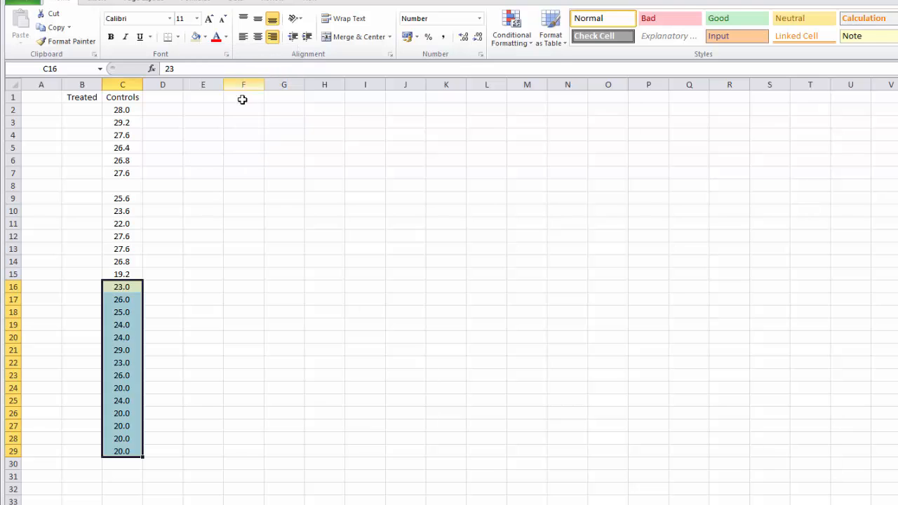
# Clear the Treated heading from cell B1.
pyautogui.click(82, 96)
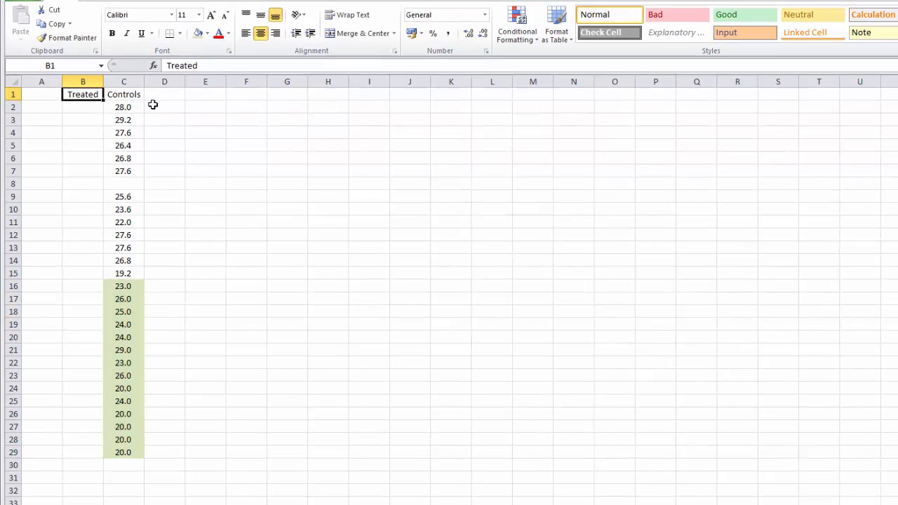
pyautogui.click(153, 104)
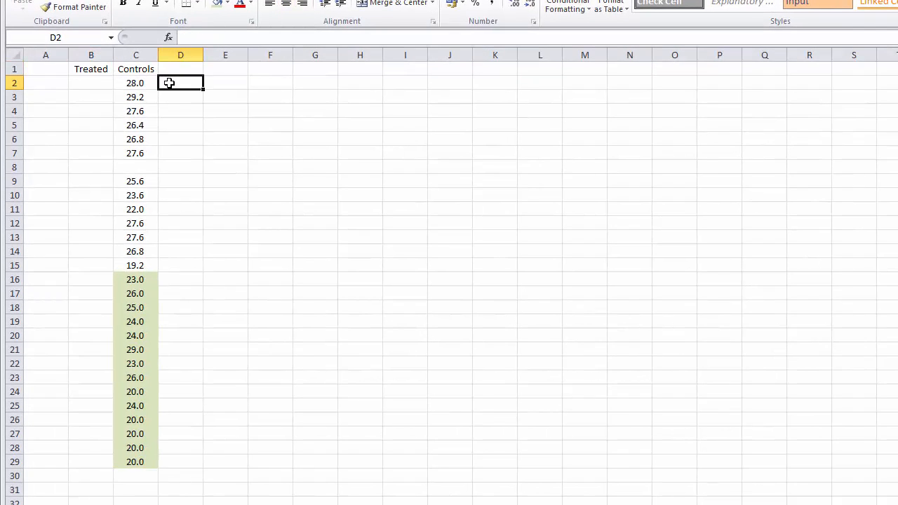
pyautogui.click(102, 80)
pyautogui.click(101, 68)
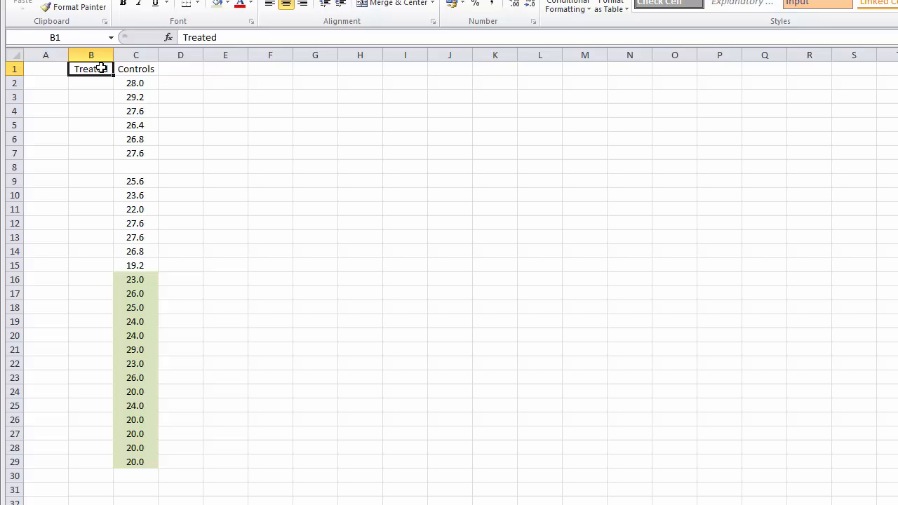
pyautogui.press('Return')
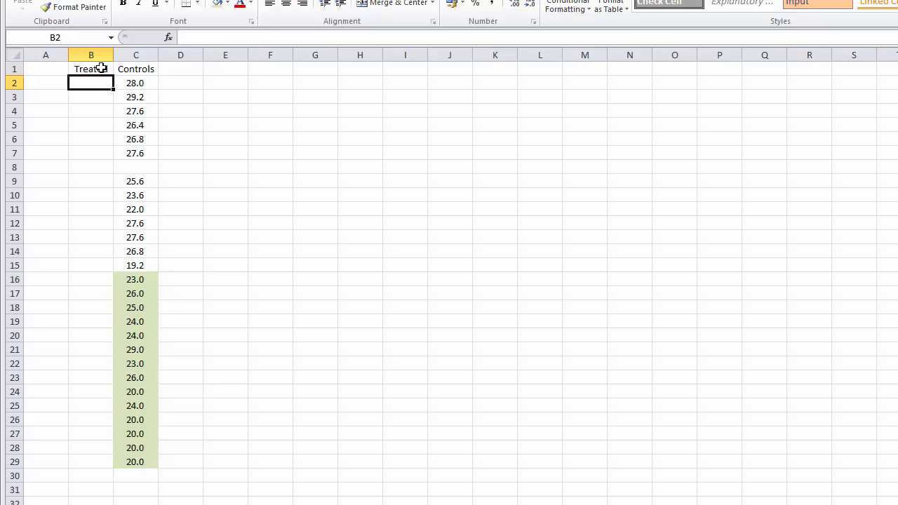
pyautogui.click(101, 68)
pyautogui.press('Delete')
# Label the control values with C in B2:B15, leaving B8 blank beside the empty value cell.
pyautogui.press('Return')
pyautogui.write('C')
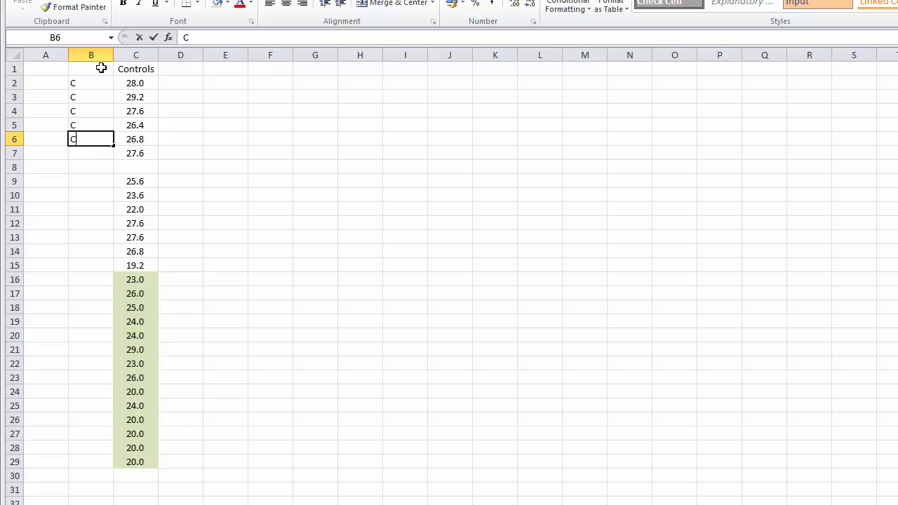
pyautogui.write(' C C C C C  C C C C ')
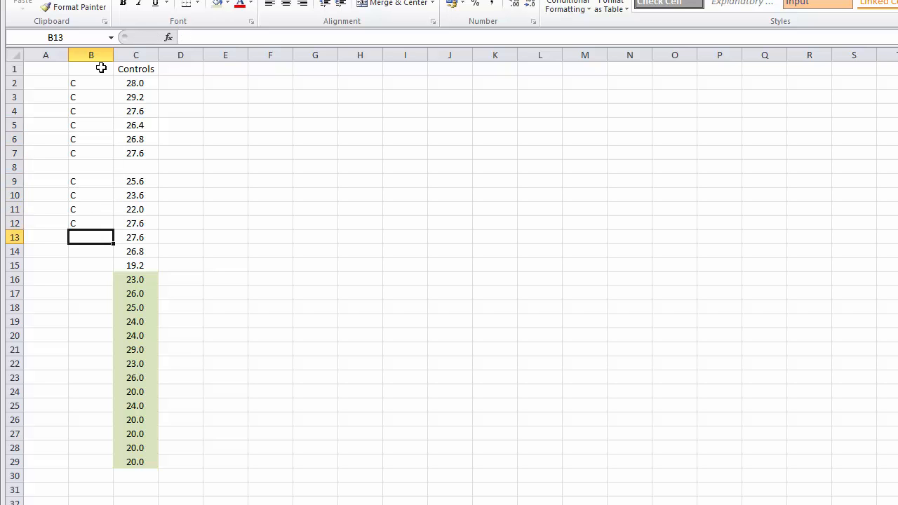
pyautogui.write('C C')
pyautogui.press('Return')
pyautogui.write('C')
pyautogui.press('Return')
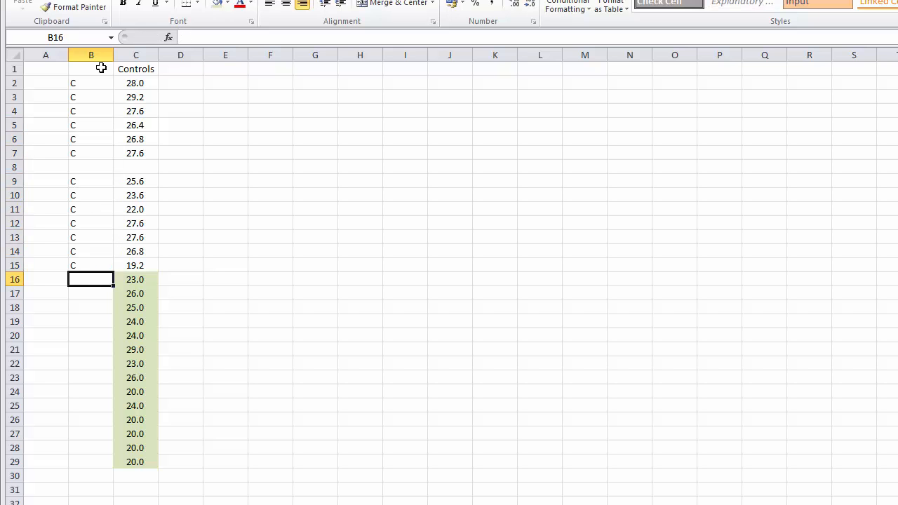
# Label the green-shaded treated values with T in B16:B29.
pyautogui.write('T')
pyautogui.press('Return')
pyautogui.write('T')
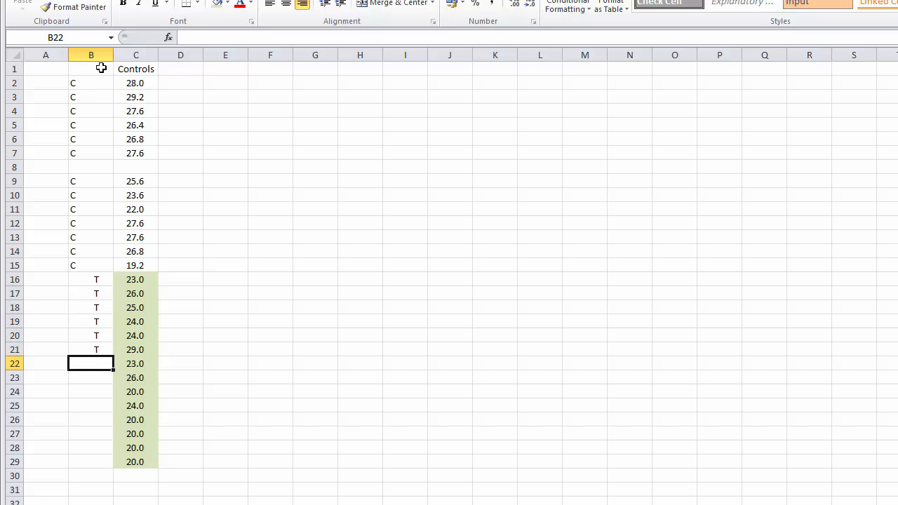
pyautogui.write(' T T T T T T')
pyautogui.press('Up')
pyautogui.press('Down')
pyautogui.press('Down')
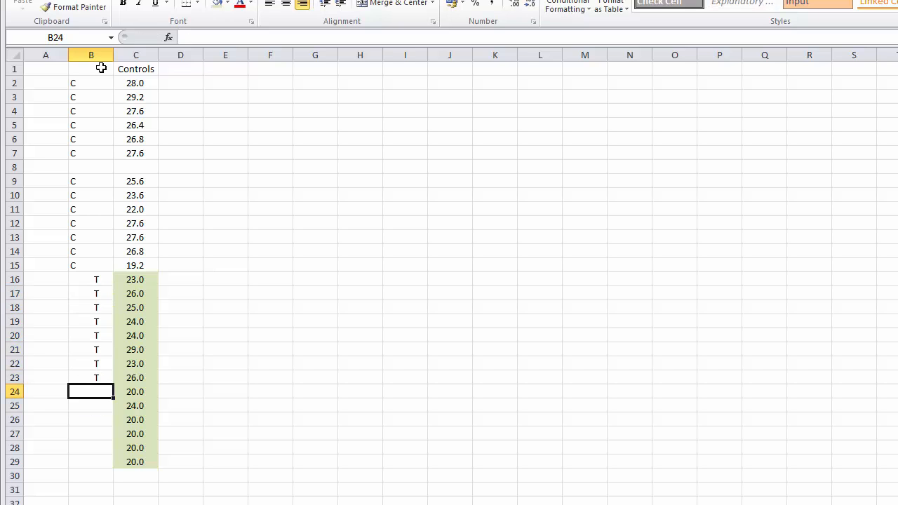
pyautogui.write('T')
pyautogui.press('Return')
pyautogui.write('T')
pyautogui.press('Return')
pyautogui.write('T T T T')
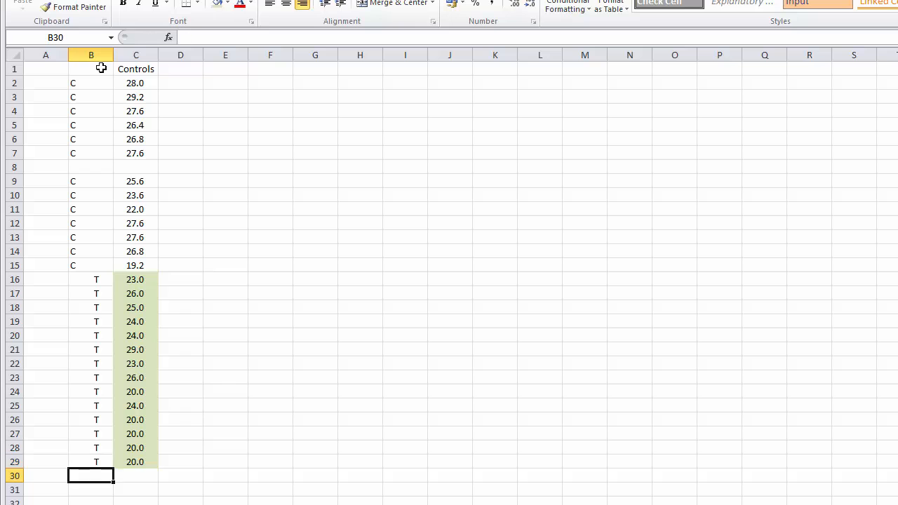
# Centre the contents of column B.
pyautogui.press('Right')
pyautogui.click(103, 55)
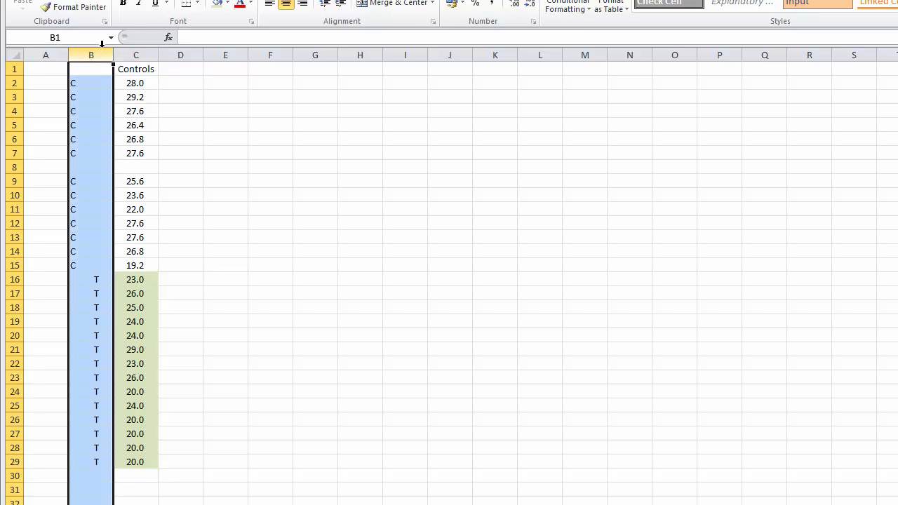
pyautogui.click(288, 5)
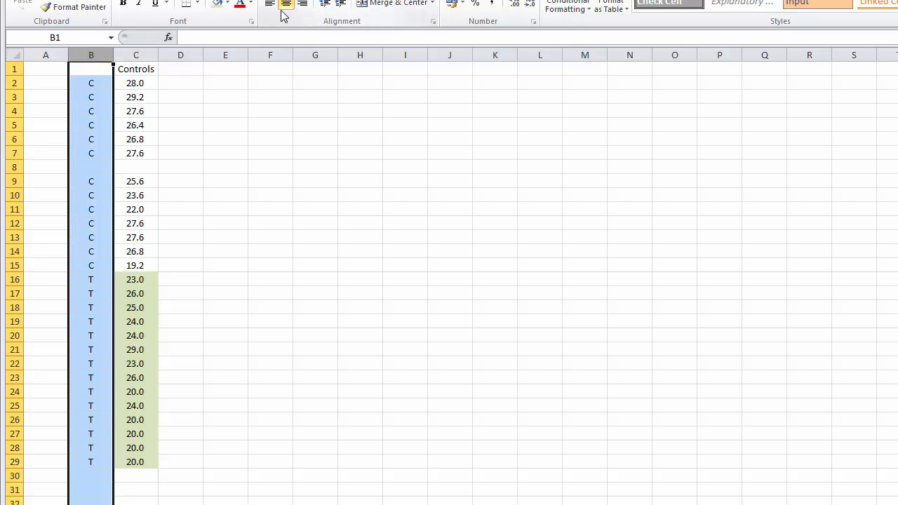
pyautogui.click(246, 247)
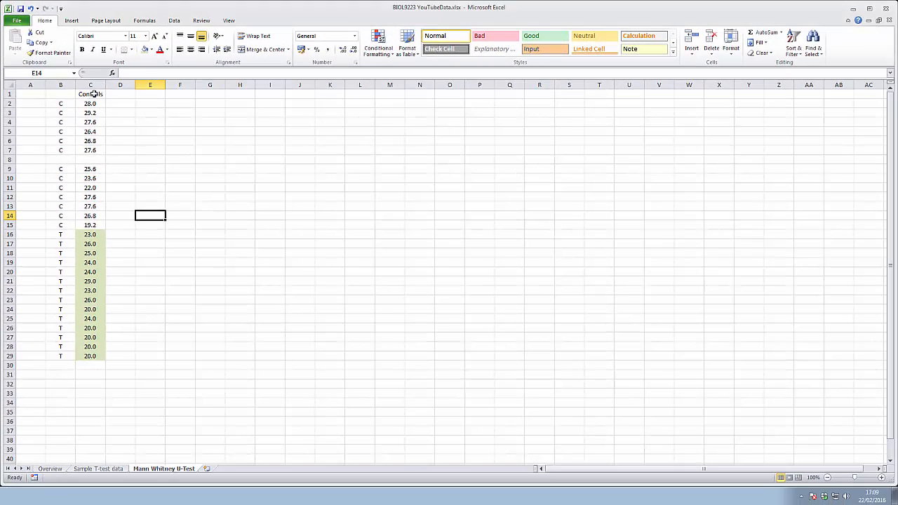
# Rename the heading in C1 to Values and enter Category as the heading in B1.
pyautogui.click(138, 68)
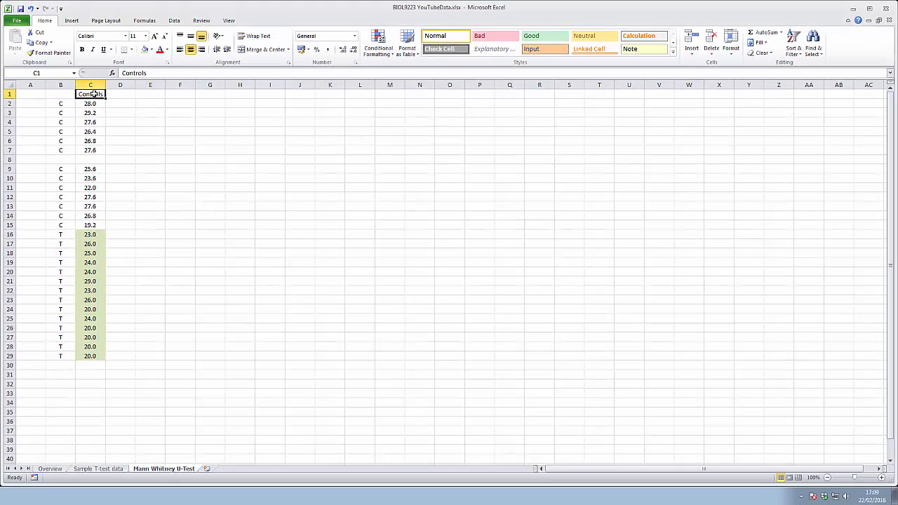
pyautogui.write('Valu')
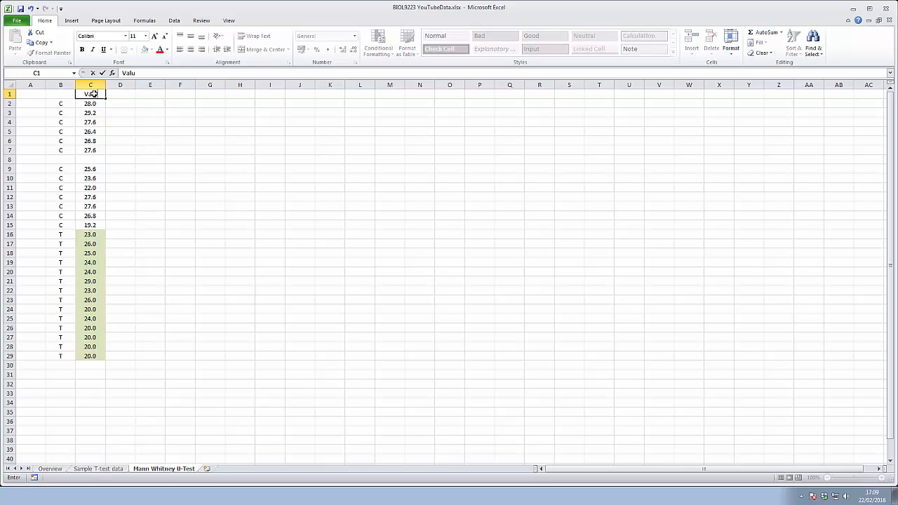
pyautogui.write('es')
pyautogui.press('Left')
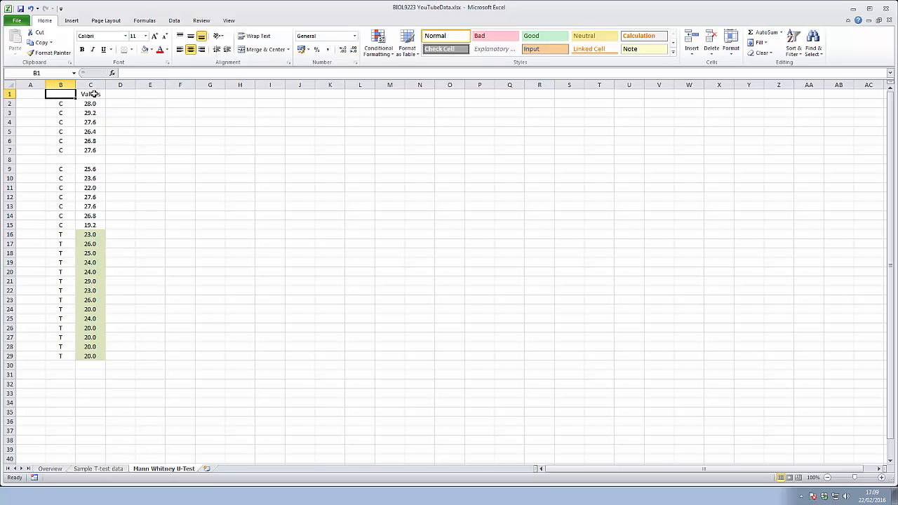
pyautogui.write('Category')
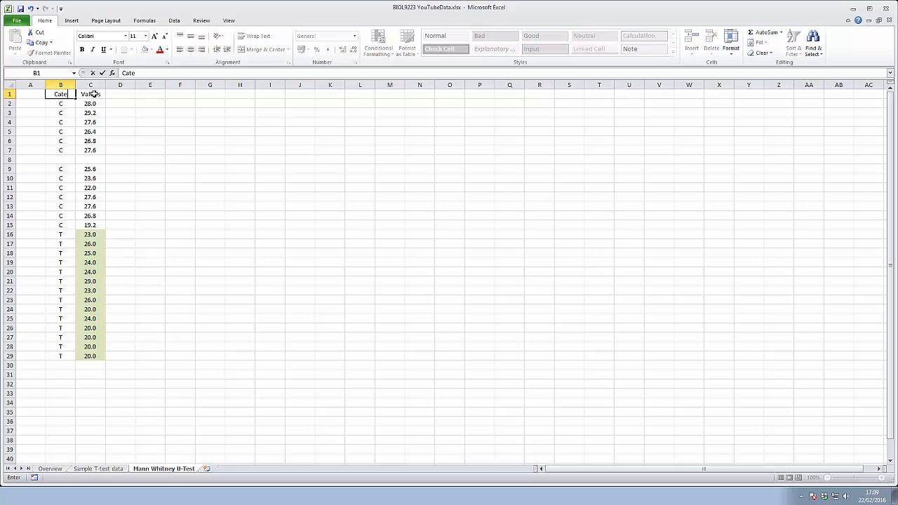
pyautogui.press('Return')
pyautogui.press('Right')
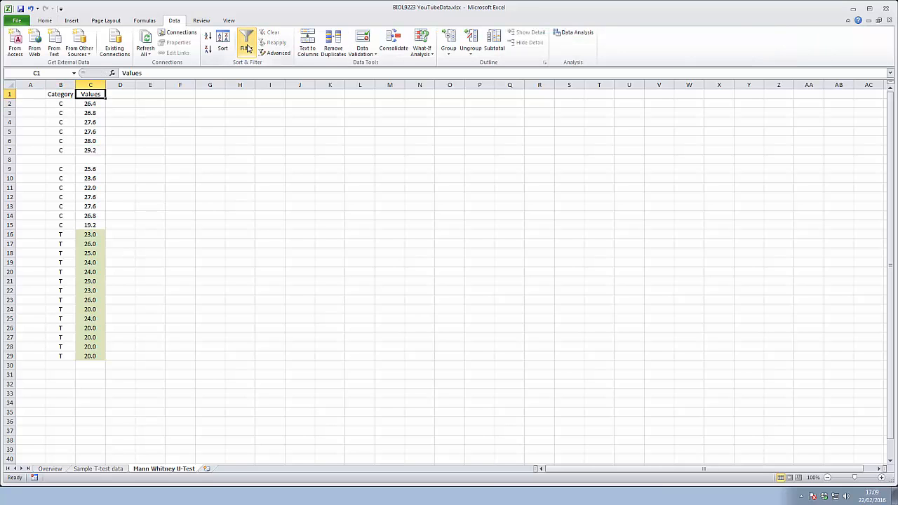
# Add filters to the Category and Values headings and delete the blank row 8.
pyautogui.click(247, 48)
pyautogui.click(9, 159)
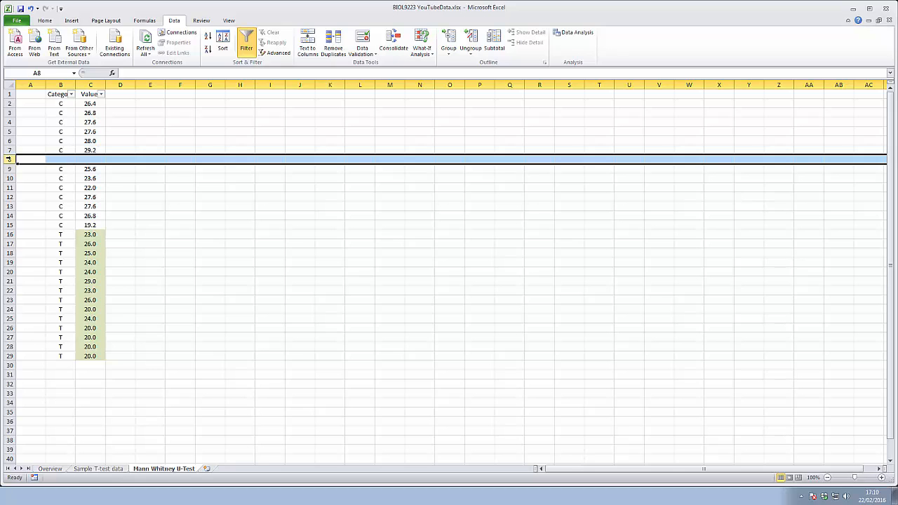
pyautogui.rightClick(10, 159)
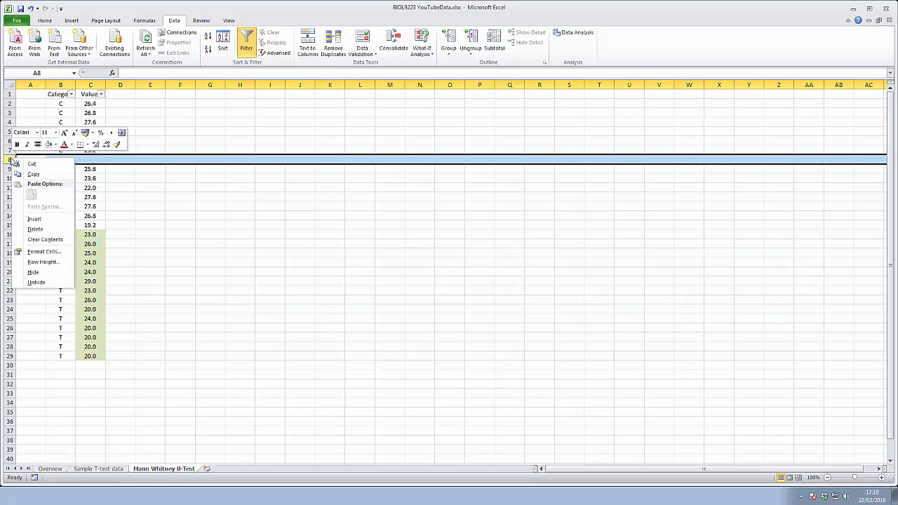
pyautogui.click(36, 230)
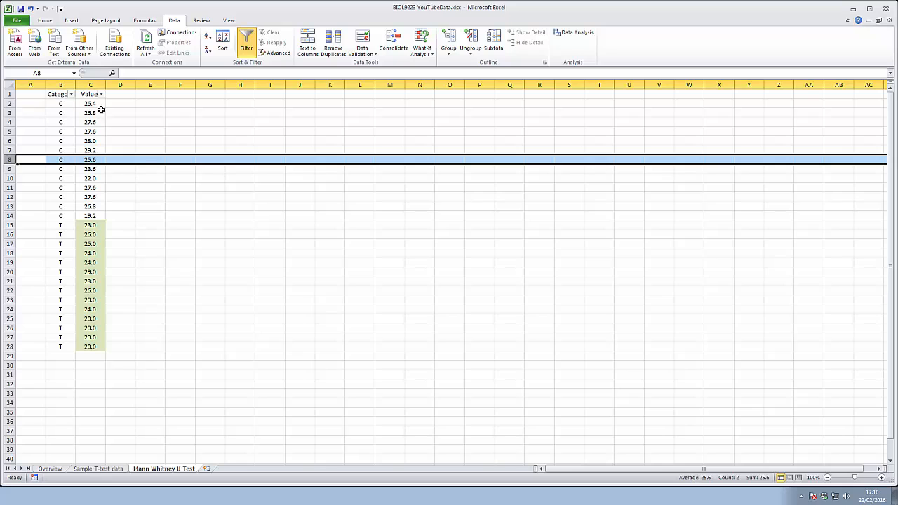
# Sort the data by Values from smallest to largest and enter the heading Rank in D1.
pyautogui.click(101, 95)
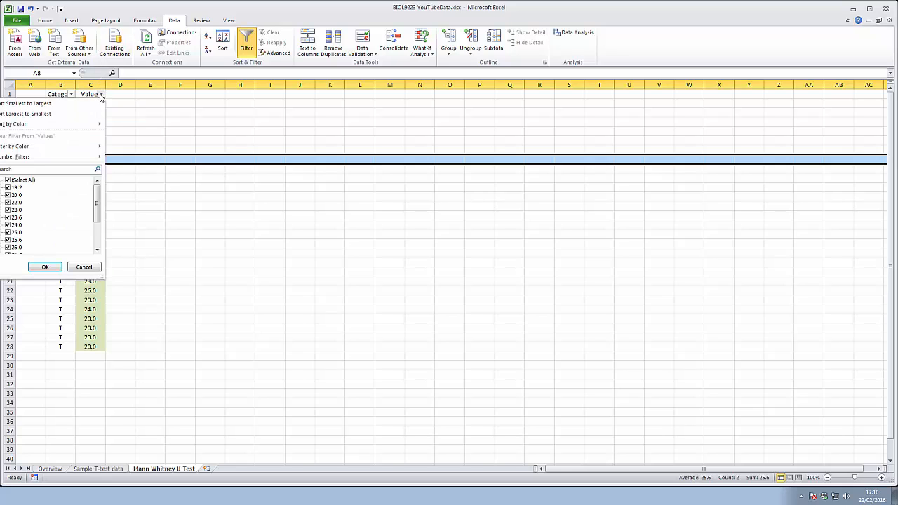
pyautogui.click(76, 104)
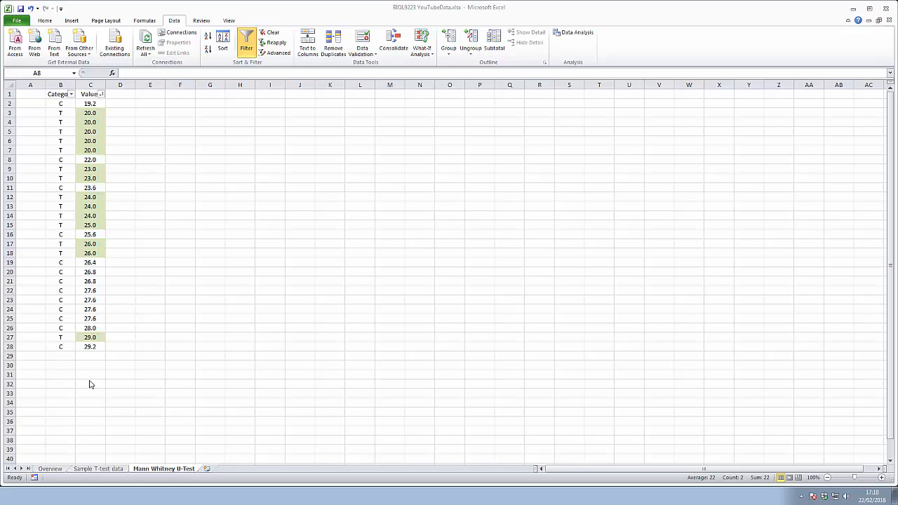
pyautogui.click(116, 95)
pyautogui.write('Rank')
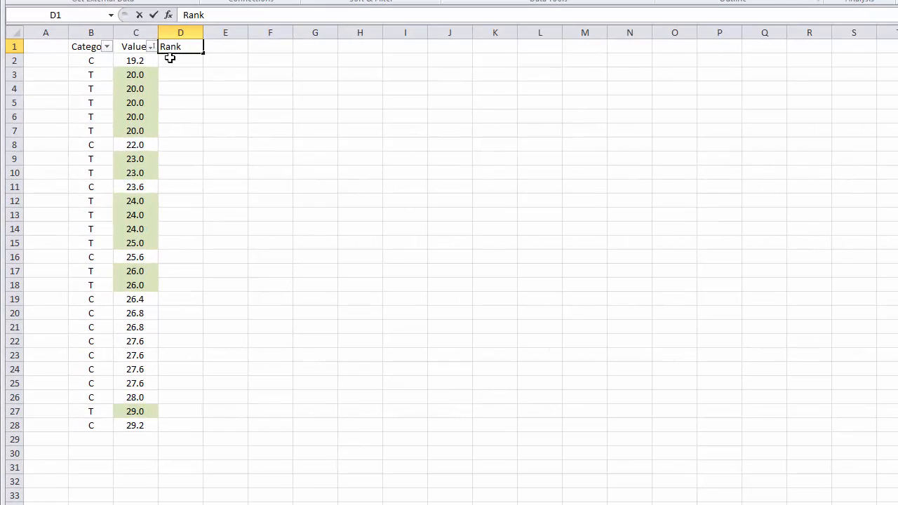
pyautogui.press('Return')
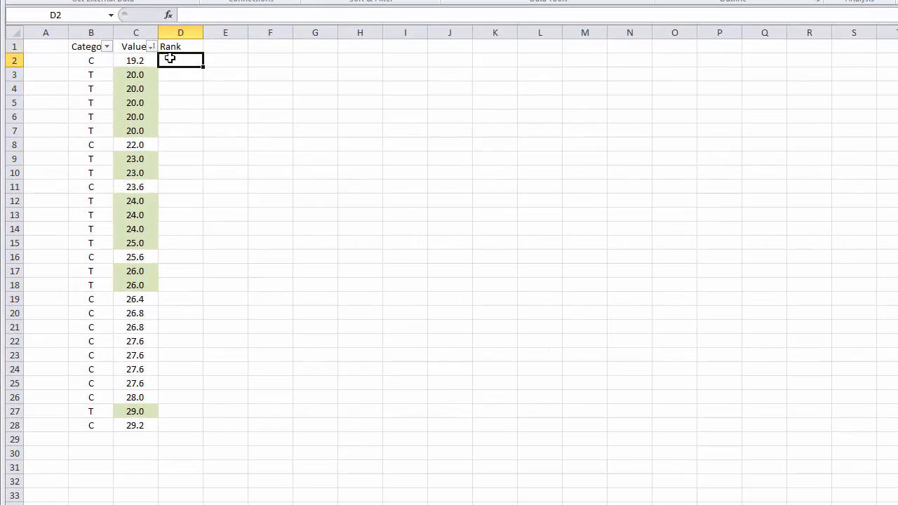
# Fill the Rank column with consecutive numbers from 1 to 27 in D2:D28.
pyautogui.write('1')
pyautogui.press('Return')
pyautogui.write('2')
pyautogui.press('Return')
pyautogui.write('3')
pyautogui.press('Return')
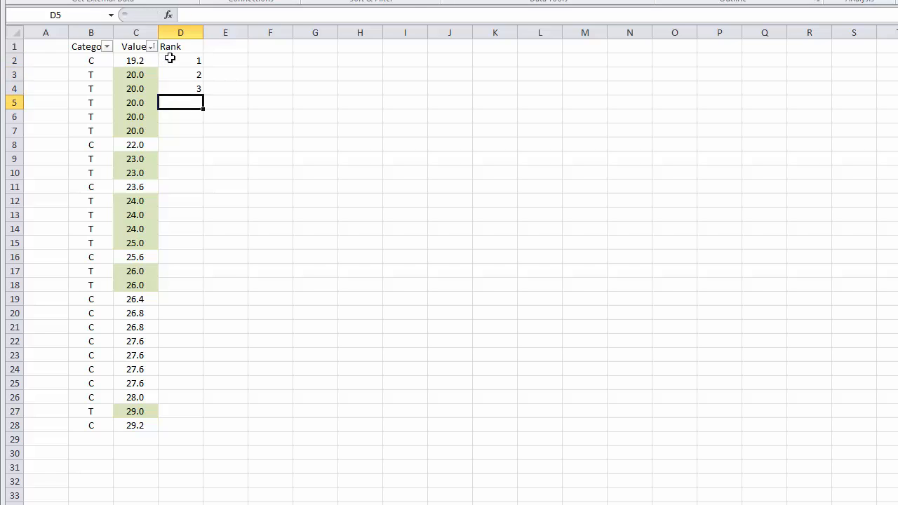
pyautogui.moveTo(170, 59); pyautogui.dragTo(181, 435)
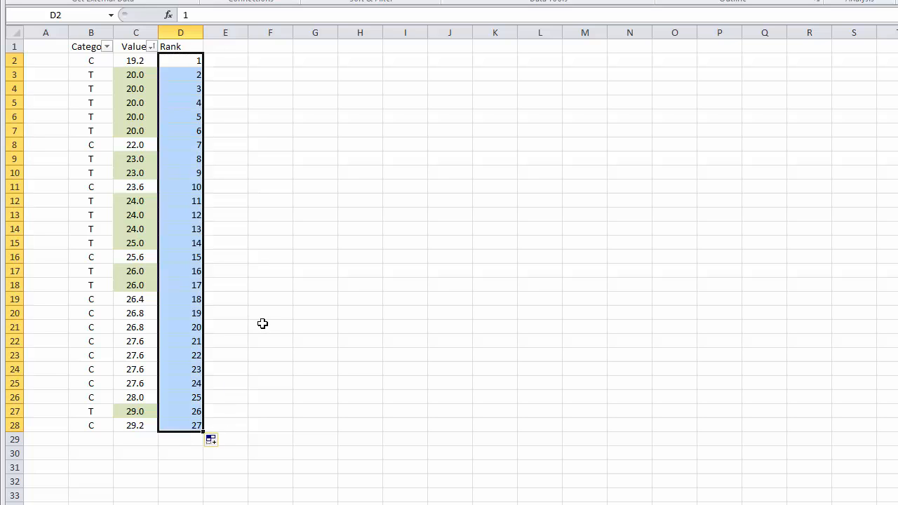
# Try to sort the data by Category in ascending order.
pyautogui.click(107, 46)
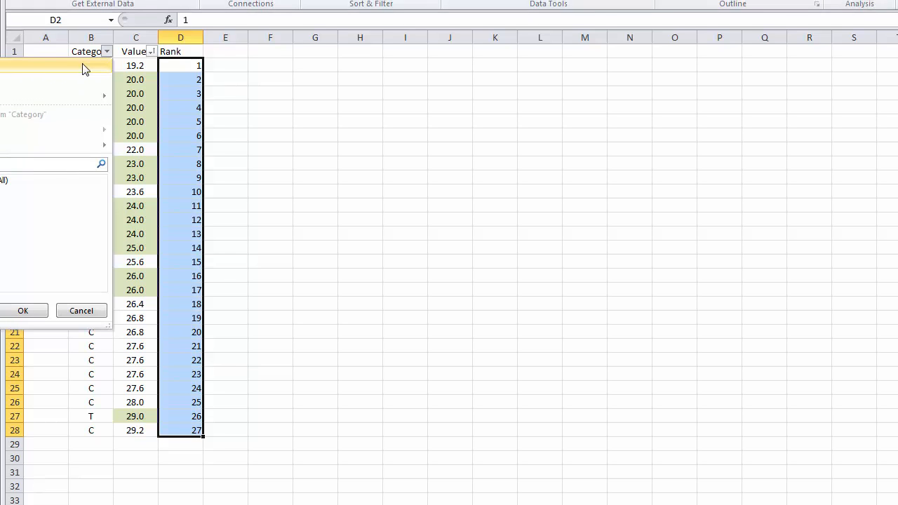
pyautogui.click(82, 61)
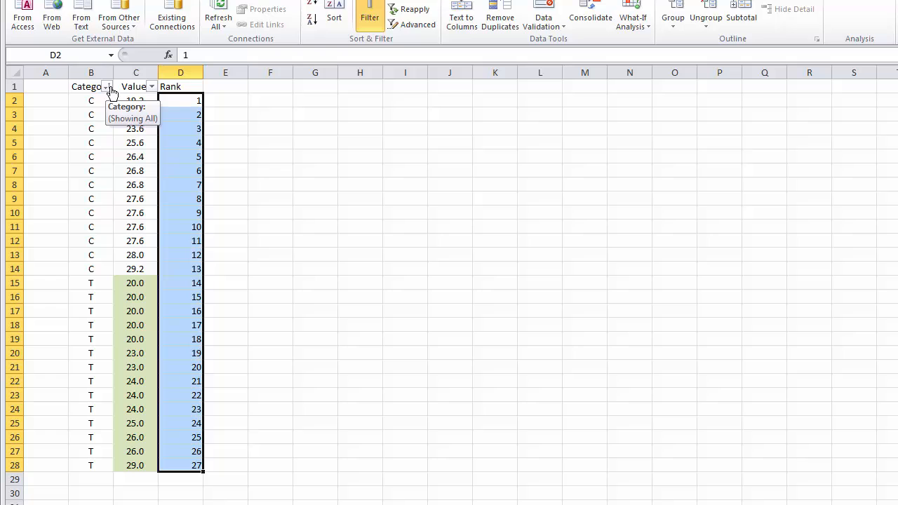
# Reapply the filter so it also covers the Rank column, and sort the data by Category in ascending order.
pyautogui.click(379, 24)
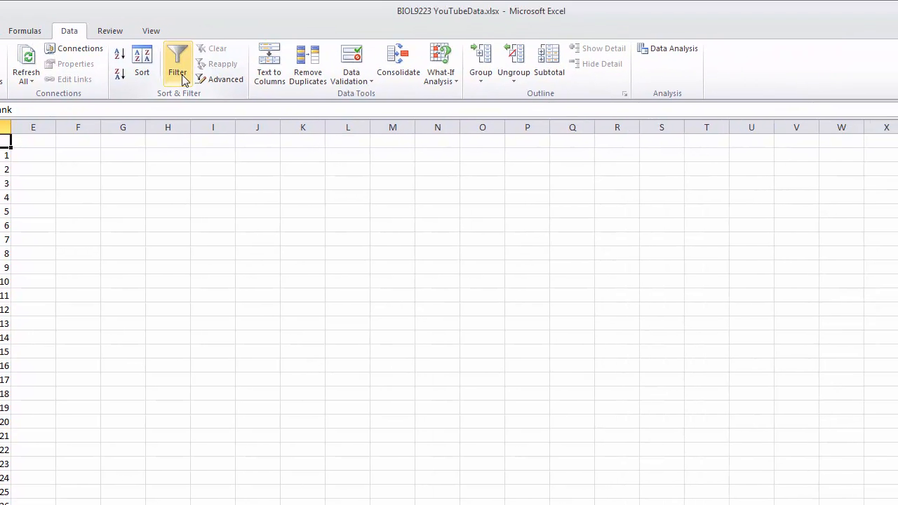
pyautogui.click(376, 23)
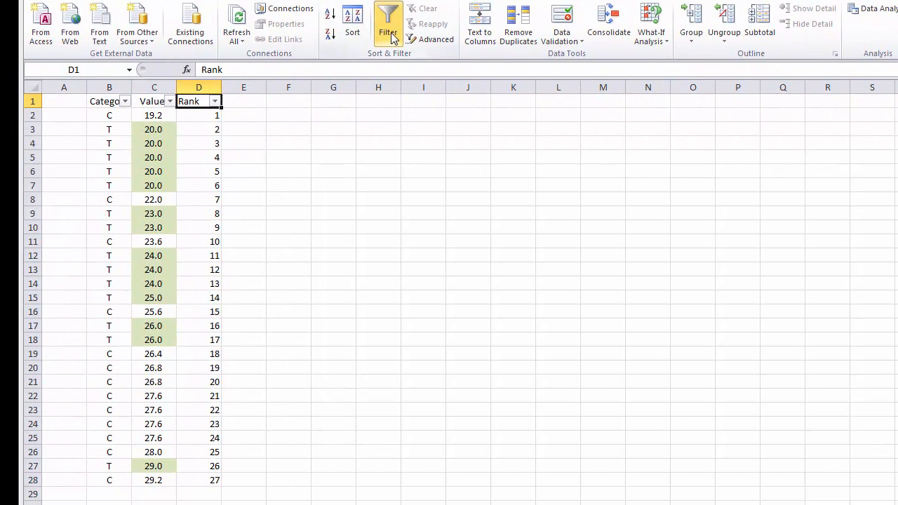
pyautogui.click(351, 44)
pyautogui.click(390, 36)
pyautogui.click(125, 101)
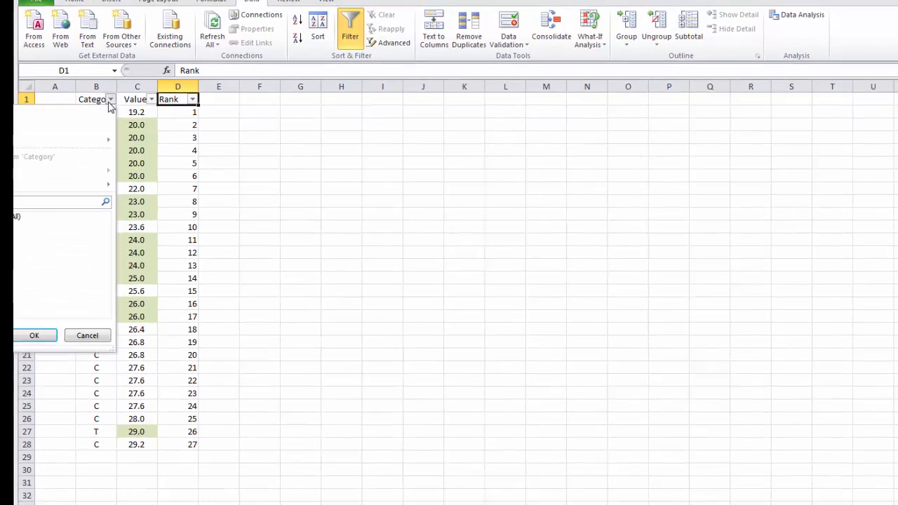
pyautogui.click(111, 120)
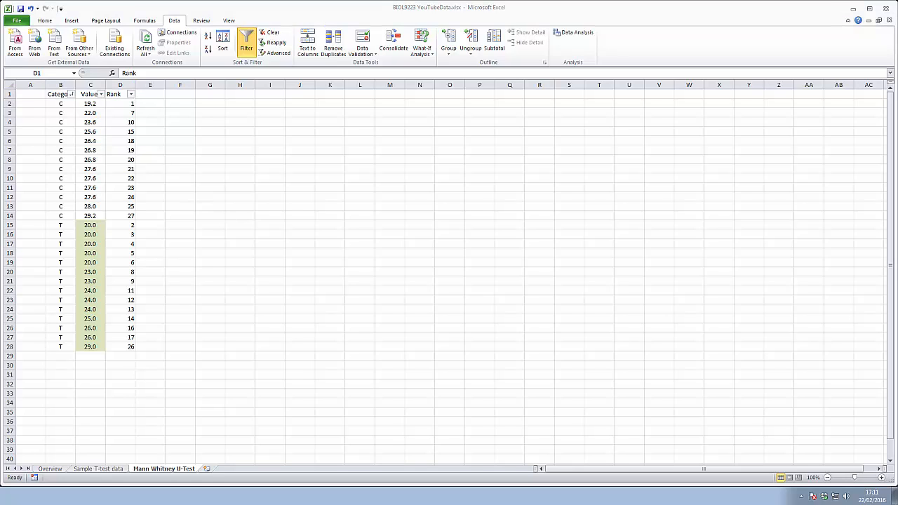
# Move the T rows with their values and ranks from B15:D28 to F2:H15, beside the control rows.
pyautogui.click(70, 227)
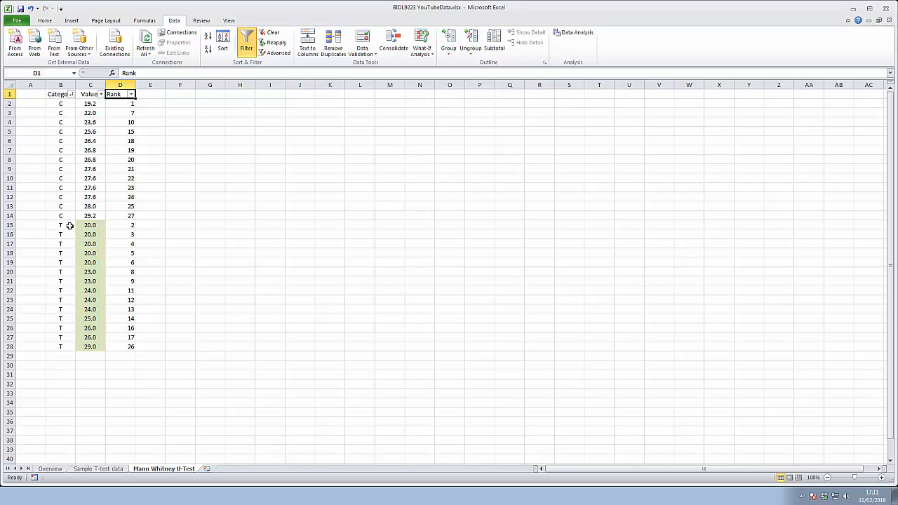
pyautogui.moveTo(58, 227); pyautogui.dragTo(167, 343)
pyautogui.moveTo(132, 228); pyautogui.dragTo(66, 351)
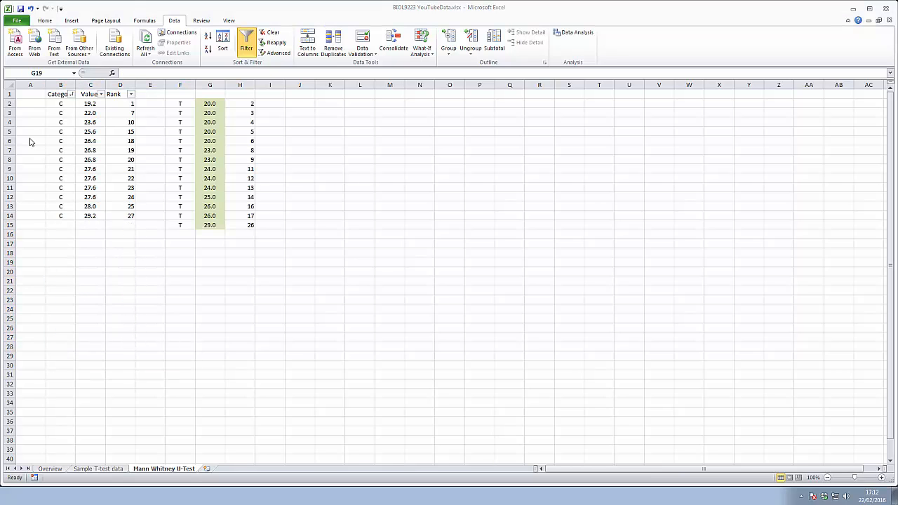
# Total the control ranks in D16 with =SUM(D2:D14).
pyautogui.click(75, 237)
pyautogui.click(132, 235)
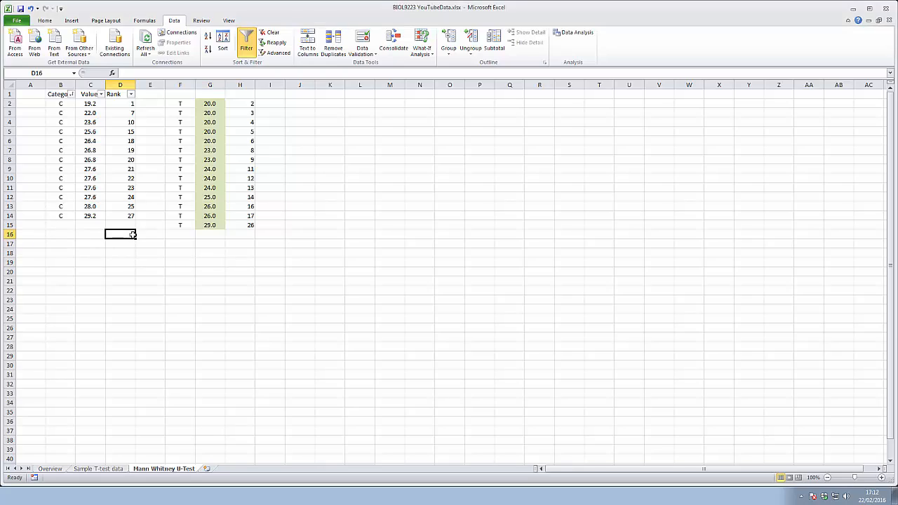
pyautogui.write('=sum(')
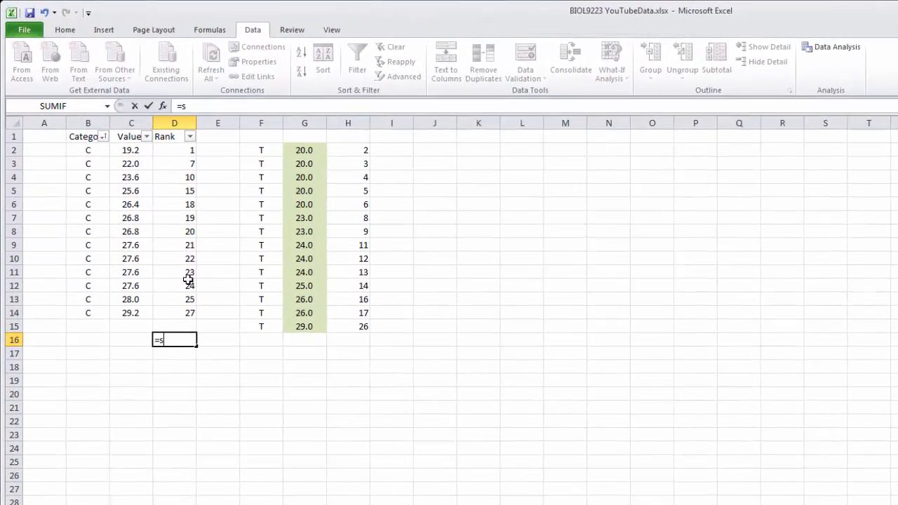
pyautogui.press('Up')
pyautogui.press('Up')
pyautogui.hotkey('shift', 'Up')
pyautogui.hotkey('shift', 'Up')
pyautogui.hotkey('shift', 'Up')
pyautogui.hotkey('shift', 'Up')
pyautogui.hotkey('shift', 'Up')
pyautogui.hotkey('shift', 'Up')
pyautogui.hotkey('shift', 'Up')
pyautogui.hotkey('shift', 'Up')
pyautogui.hotkey('shift', 'Up')
pyautogui.hotkey('shift', 'Up')
pyautogui.hotkey('shift', 'Up')
pyautogui.hotkey('shift', 'Up')
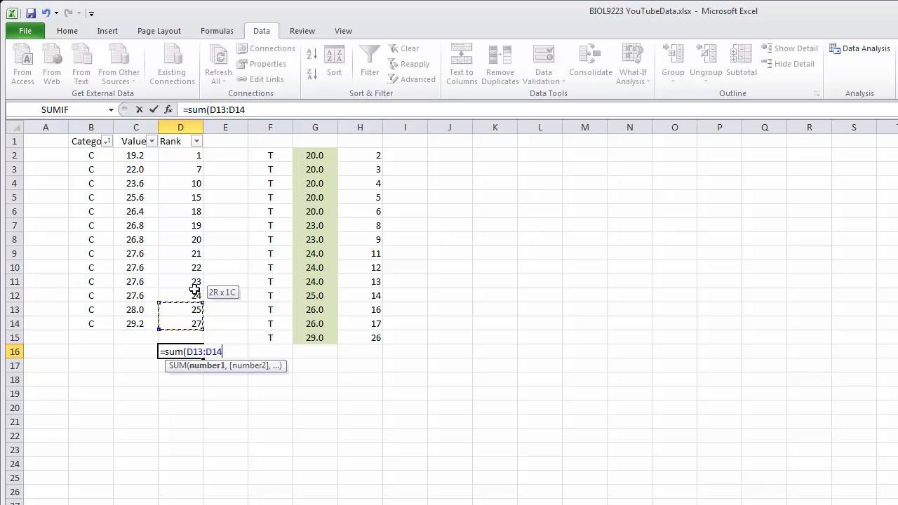
pyautogui.press('Return')
pyautogui.press('Up')
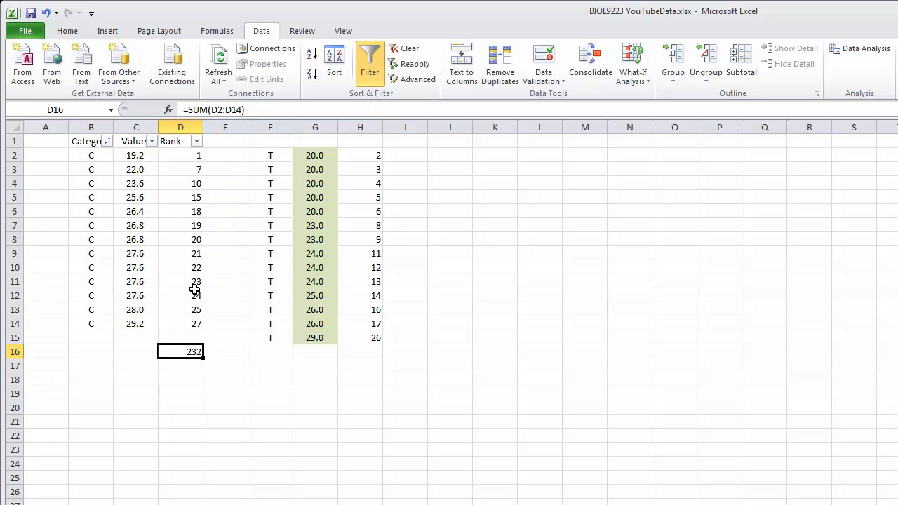
# Label the rank totals row with "Control" in C16 and "Treated" in G16.
pyautogui.press('Left')
pyautogui.write('Control')
pyautogui.press('Tab')
pyautogui.press('Right')
pyautogui.press('Right')
pyautogui.press('Right')
pyautogui.write('Tre')
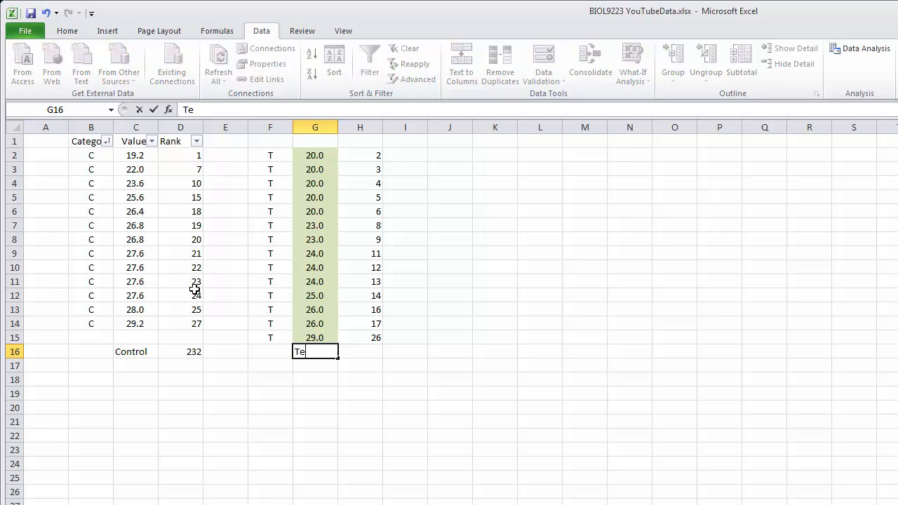
pyautogui.press('BackSpace')
pyautogui.press('BackSpace')
pyautogui.write('reated')
pyautogui.press('Tab')
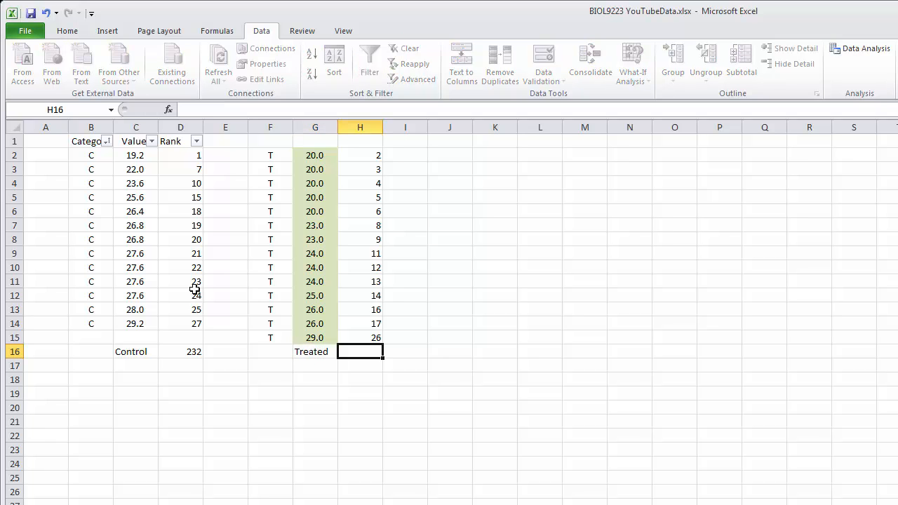
# Total the treated ranks in H16 with =SUM(H2:H15).
pyautogui.write('=sum(')
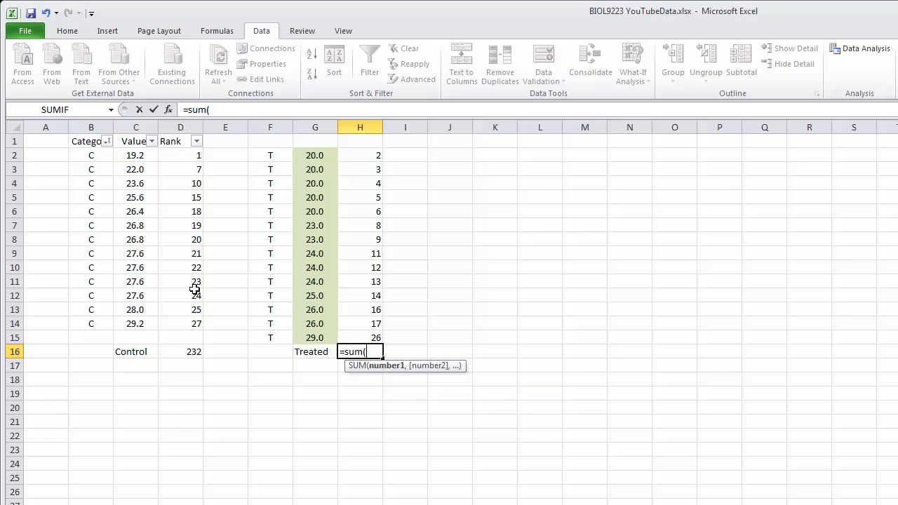
pyautogui.press('Up')
pyautogui.hotkey('shift', 'Up')
pyautogui.hotkey('shift', 'Up')
pyautogui.hotkey('shift', 'Up')
pyautogui.hotkey('shift', 'Up')
pyautogui.hotkey('shift', 'Up')
pyautogui.hotkey('shift', 'Up')
pyautogui.hotkey('shift', 'Up')
pyautogui.hotkey('shift', 'Up')
pyautogui.hotkey('shift', 'Up')
pyautogui.hotkey('shift', 'Up')
pyautogui.hotkey('shift', 'Up')
pyautogui.hotkey('shift', 'Up')
pyautogui.hotkey('shift', 'Up')
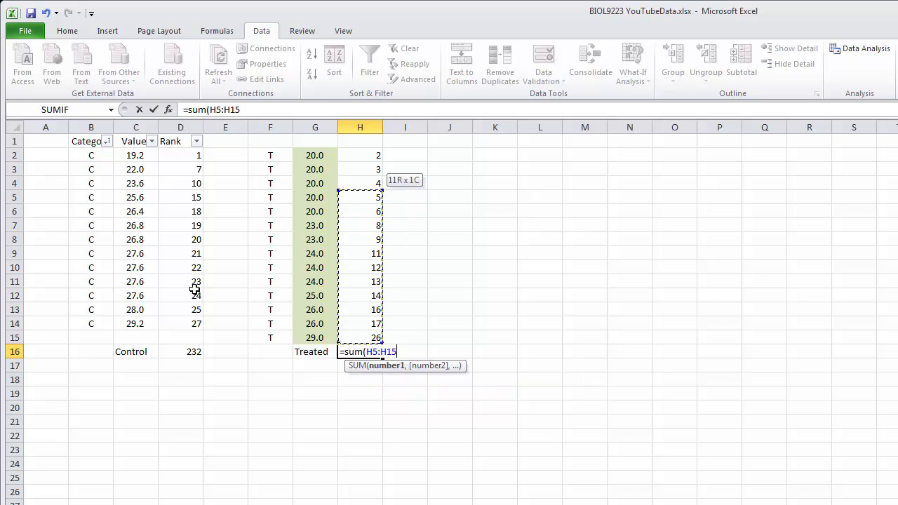
pyautogui.press('Return')
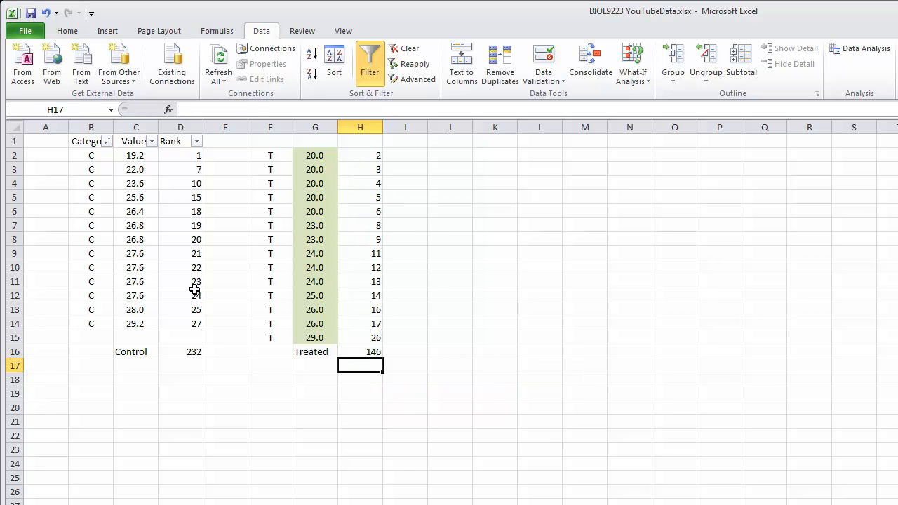
# Highlight the rank totals row C16:H16 with a yellow fill.
pyautogui.press('Up')
pyautogui.hotkey('shift', 'Left')
pyautogui.hotkey('shift', 'Left')
pyautogui.hotkey('shift', 'Left')
pyautogui.hotkey('shift', 'Left')
pyautogui.hotkey('shift', 'Left')
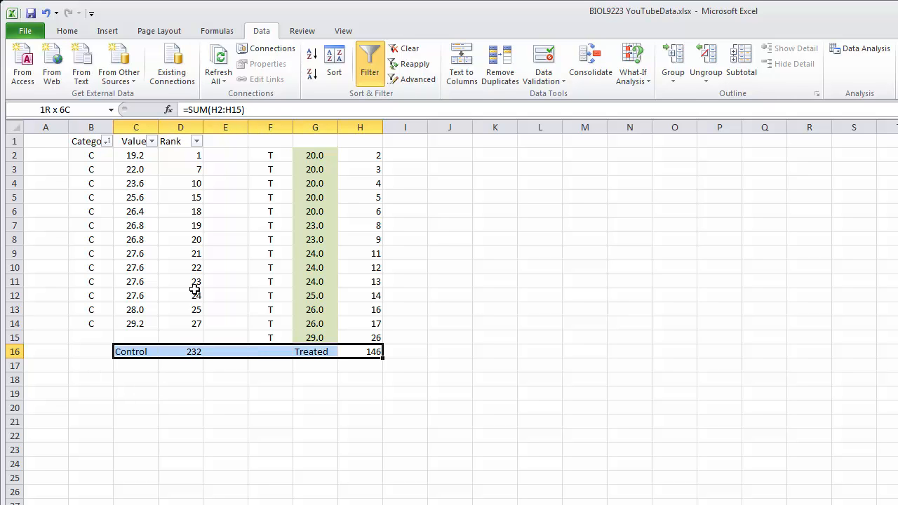
pyautogui.click(67, 31)
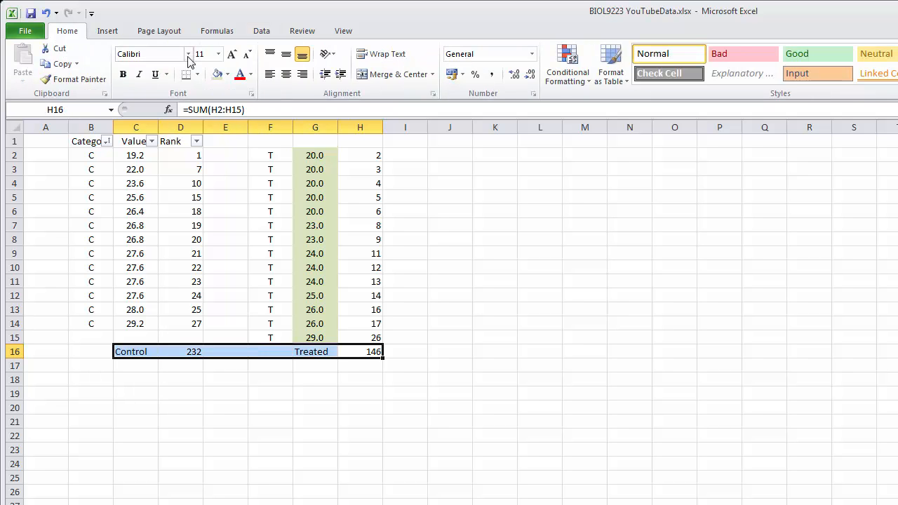
pyautogui.click(228, 74)
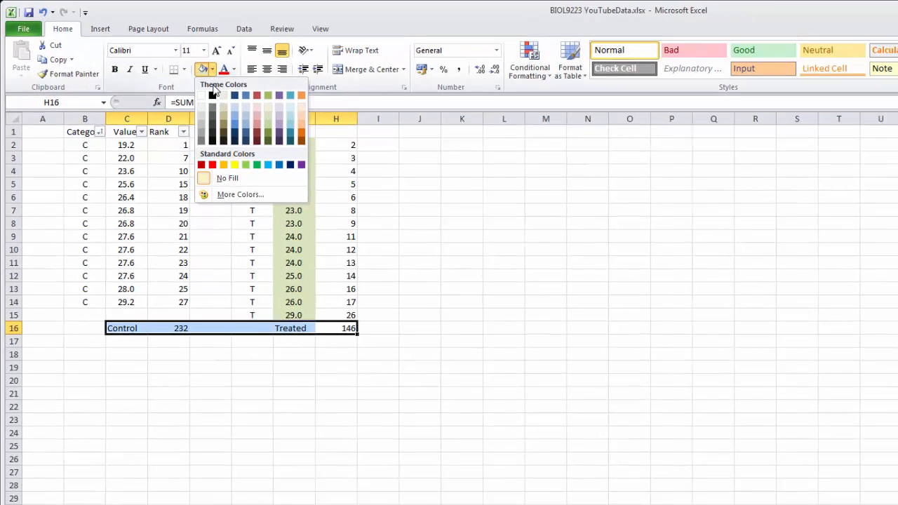
pyautogui.click(234, 164)
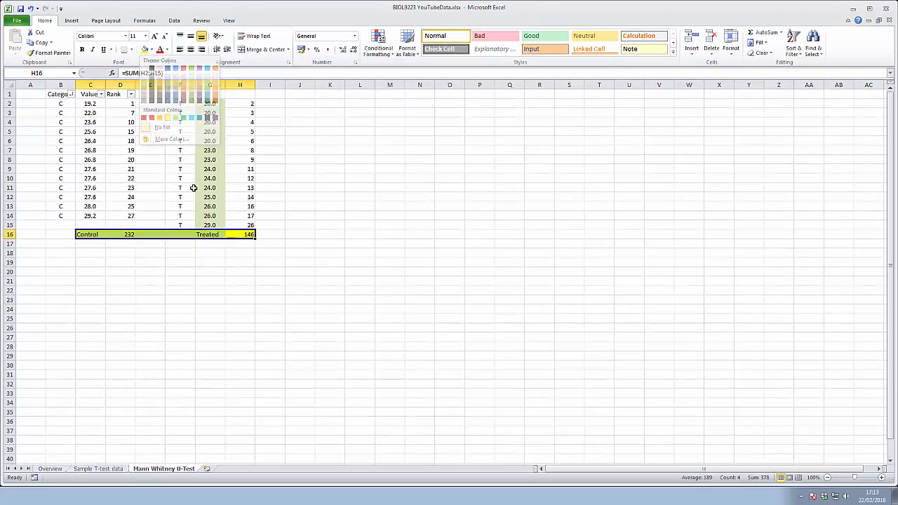
pyautogui.click(371, 469)
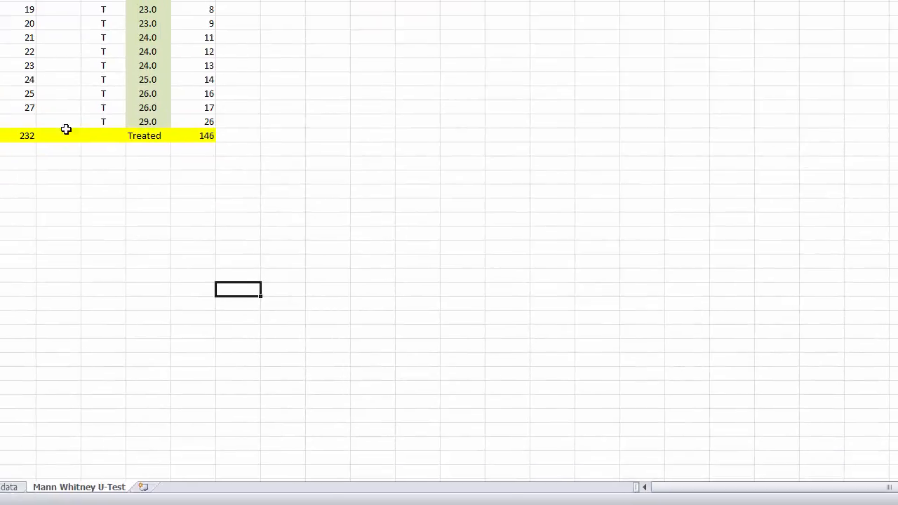
# Remove the yellow fill from E16 by filling the blank cell E15 down over it.
pyautogui.click(157, 223)
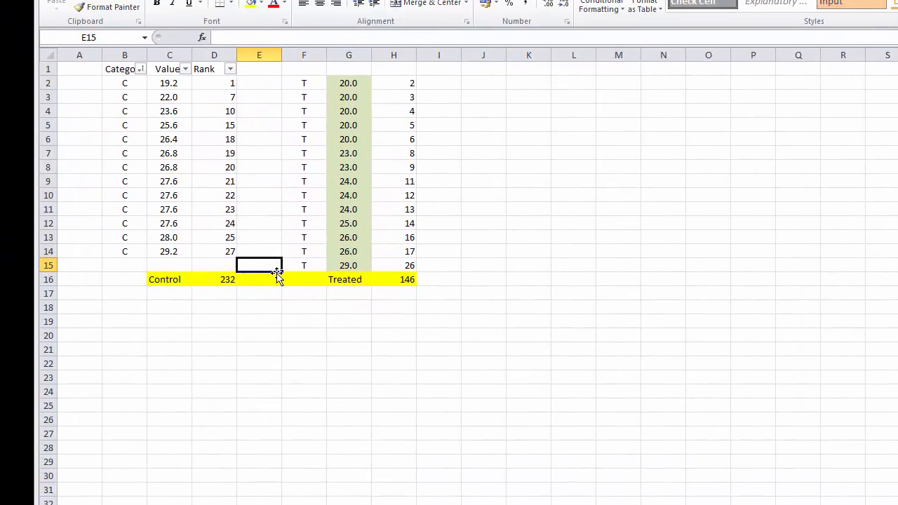
pyautogui.moveTo(188, 205); pyautogui.dragTo(189, 219)
pyautogui.click(279, 317)
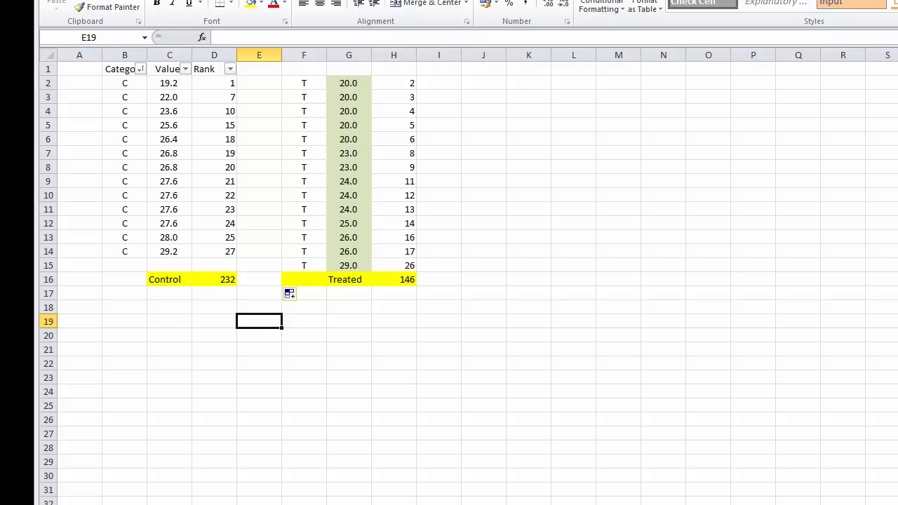
# Enter the label "Number" in C17 and count the control ranks in D17 with =COUNT(D2:D14).
pyautogui.click(126, 504)
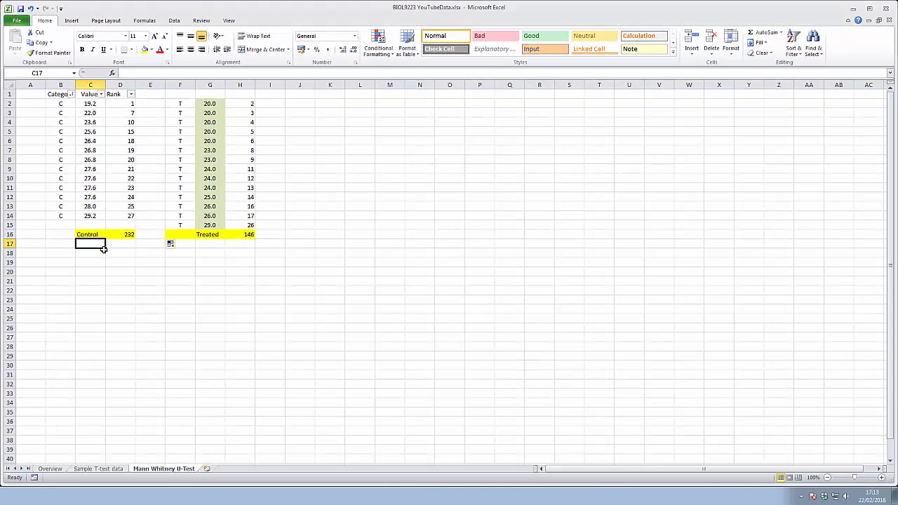
pyautogui.write('Number')
pyautogui.press('Tab')
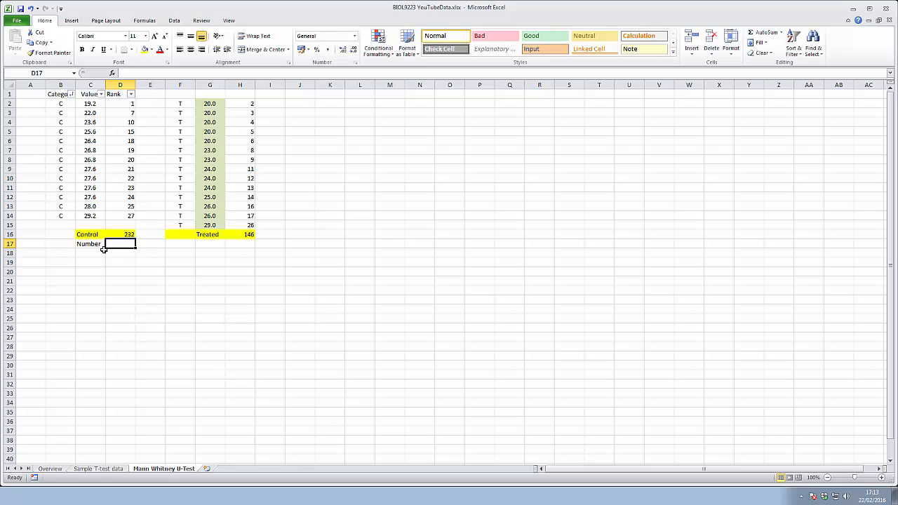
pyautogui.write('=count(')
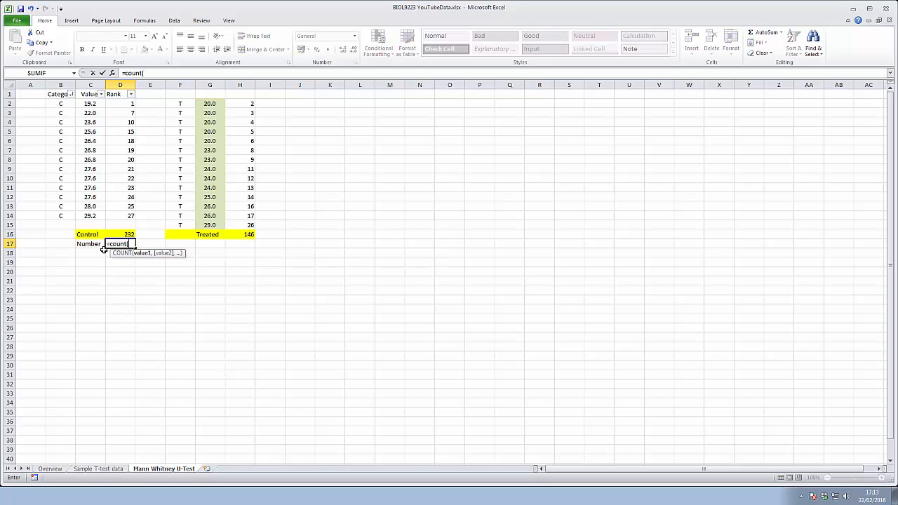
pyautogui.press('Up')
pyautogui.press('Up')
pyautogui.press('Up')
pyautogui.hotkey('shift', 'Up')
pyautogui.hotkey('shift', 'Up')
pyautogui.hotkey('shift', 'Up')
pyautogui.hotkey('shift', 'Up')
pyautogui.hotkey('shift', 'Up')
pyautogui.hotkey('shift', 'Up')
pyautogui.hotkey('shift', 'Up')
pyautogui.hotkey('shift', 'Up')
pyautogui.hotkey('shift', 'Up')
pyautogui.hotkey('shift', 'Up')
pyautogui.hotkey('shift', 'Up')
pyautogui.hotkey('shift', 'Up')
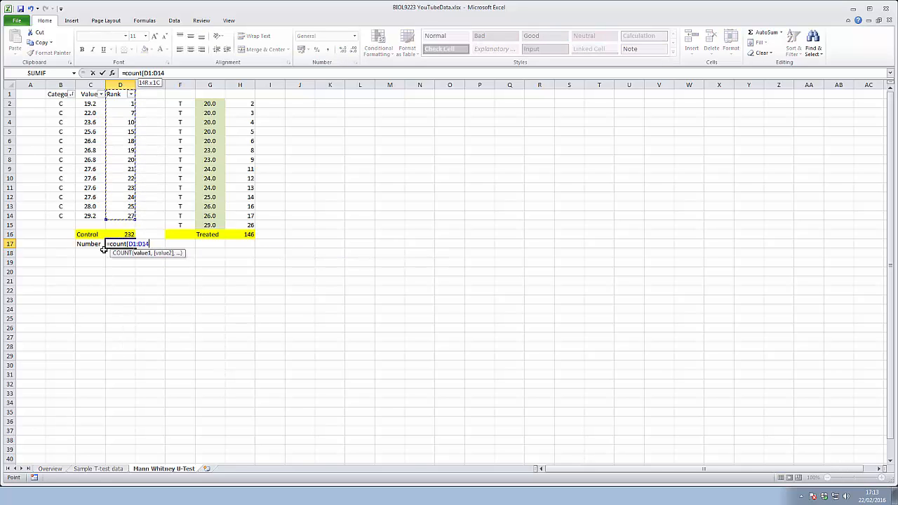
pyautogui.write(')')
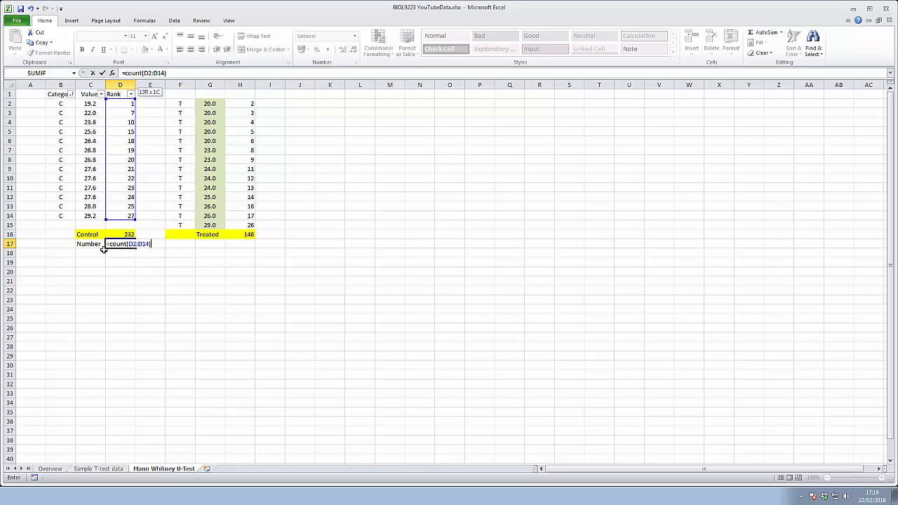
pyautogui.press('Return')
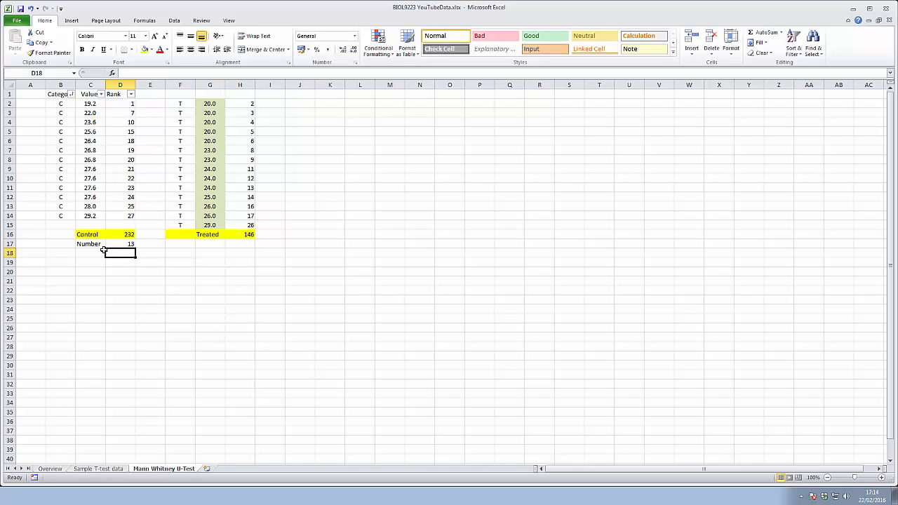
# Copy the count formula from D17 to H17 and extend its range to H2:H15.
pyautogui.press('Up')
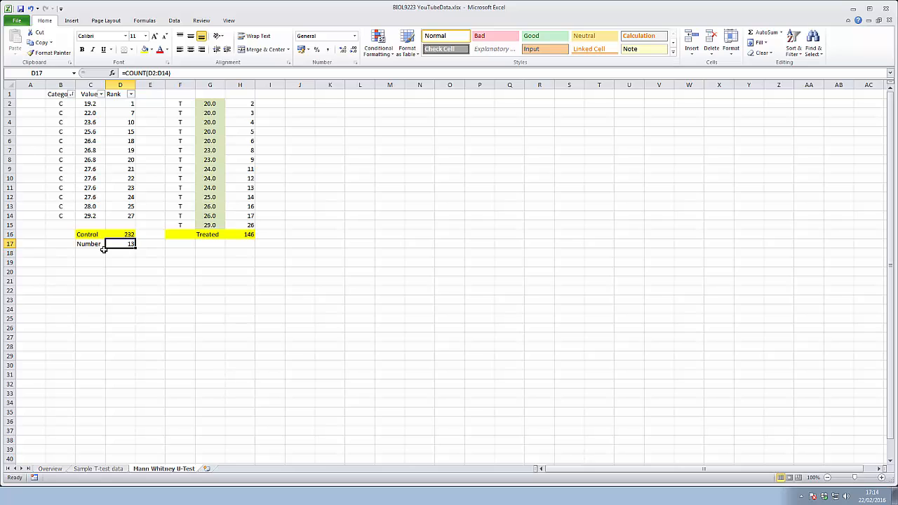
pyautogui.hotkey('ctrl', 'c')
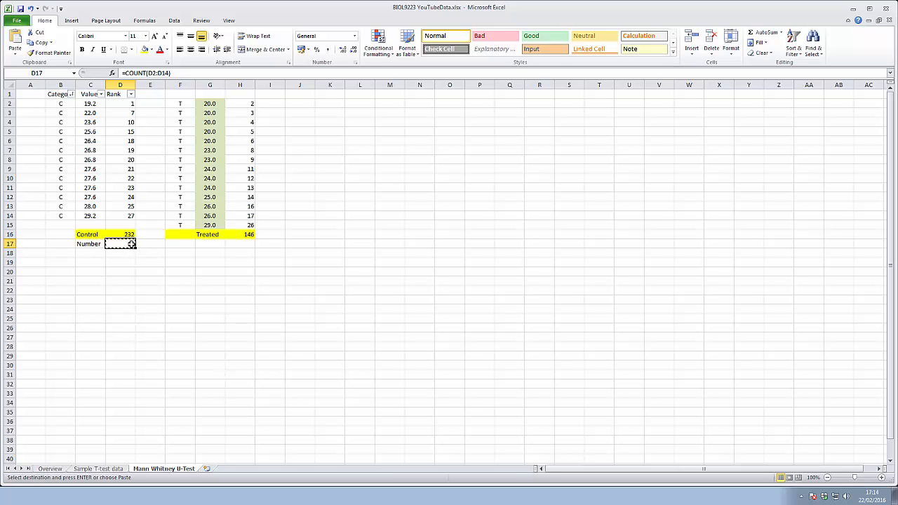
pyautogui.click(245, 244)
pyautogui.hotkey('ctrl', 'v')
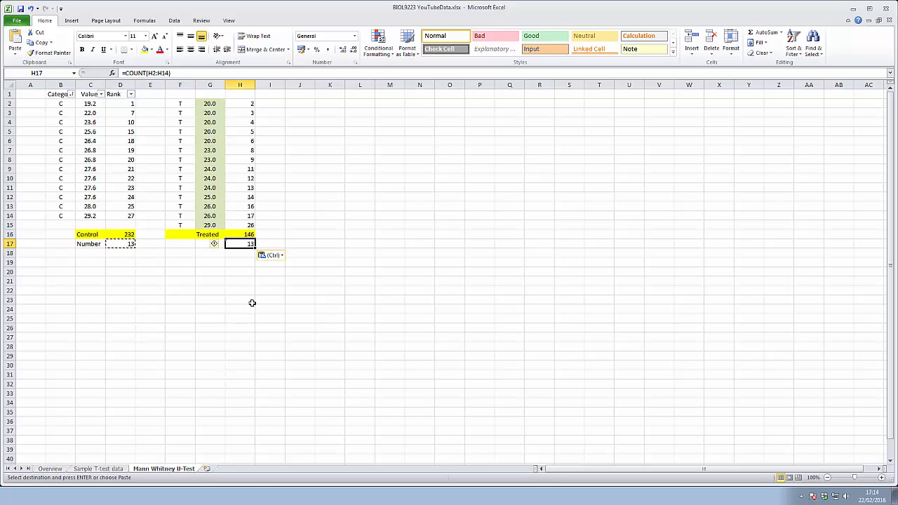
pyautogui.click(175, 73)
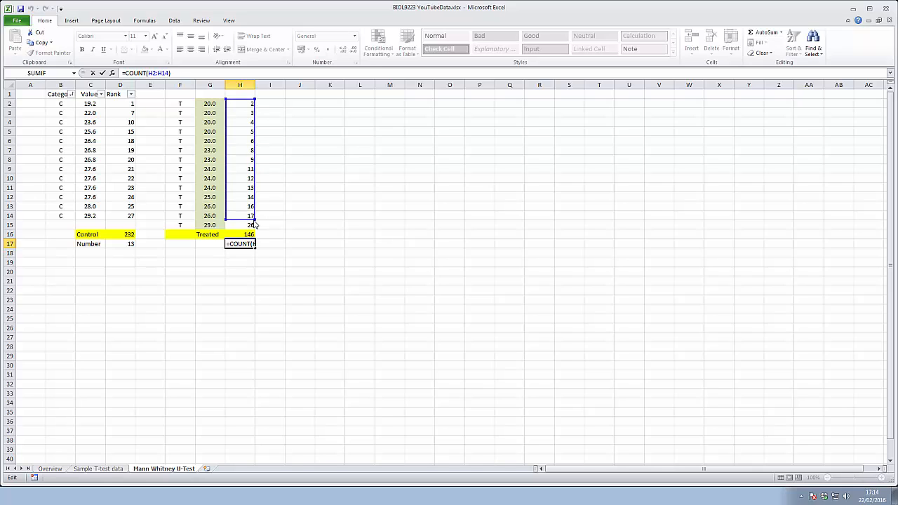
pyautogui.moveTo(254, 221); pyautogui.dragTo(266, 230)
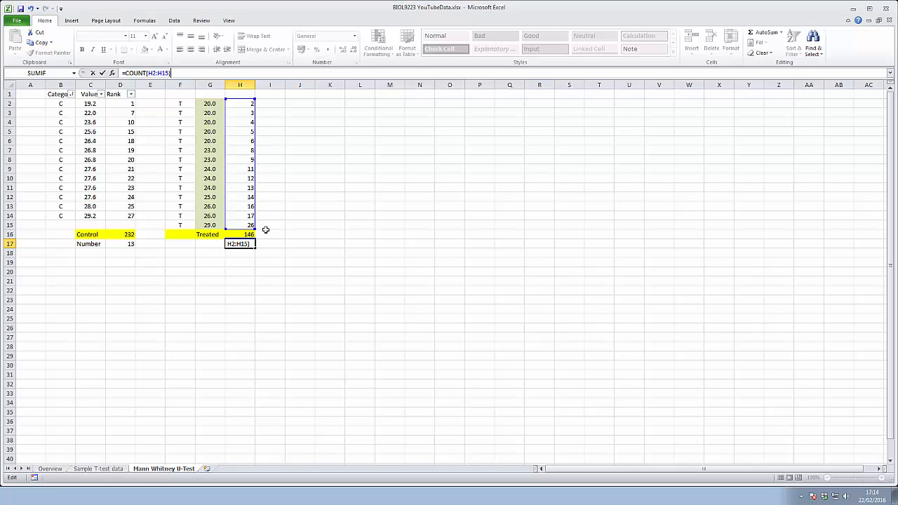
pyautogui.press('Return')
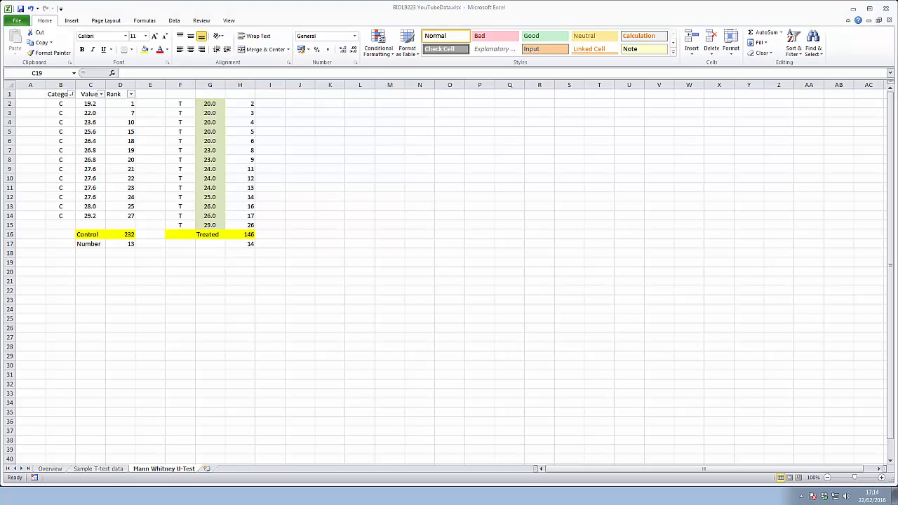
# Enter the label "U-stat" in C19.
pyautogui.click(90, 260)
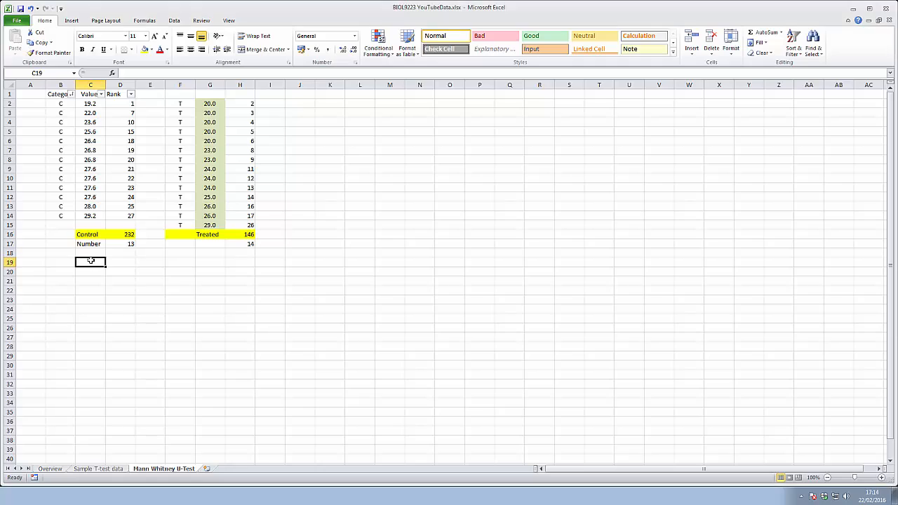
pyautogui.write('U-stat')
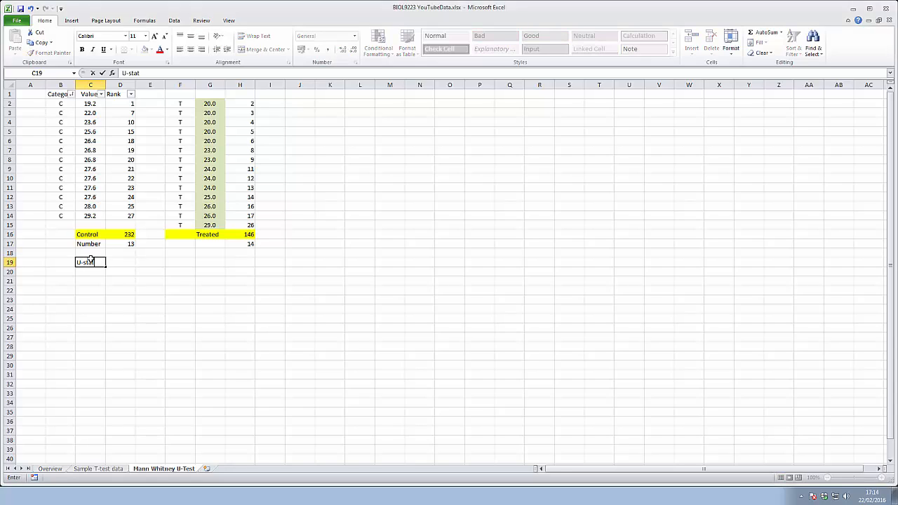
pyautogui.press('Tab')
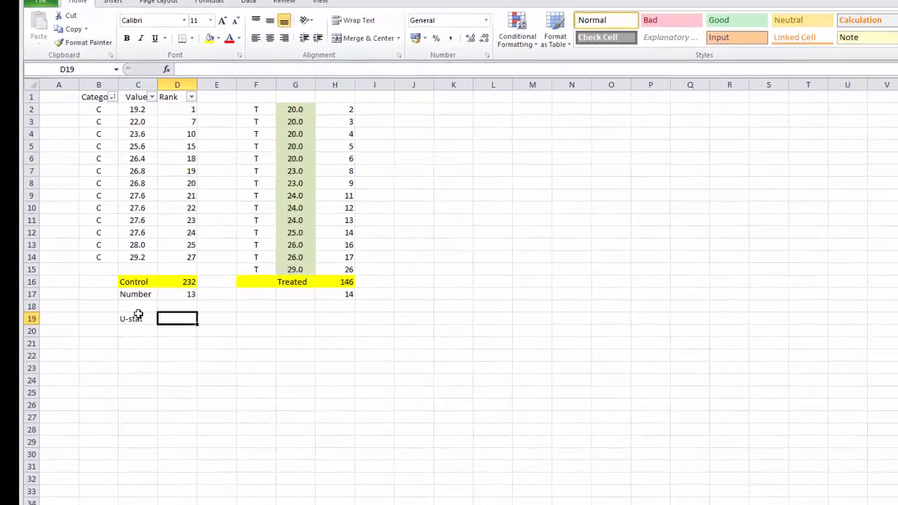
# Calculate the U statistic in D19 with the formula =D17*H17+((D17+(D17+1))/2)-D16.
pyautogui.write('=')
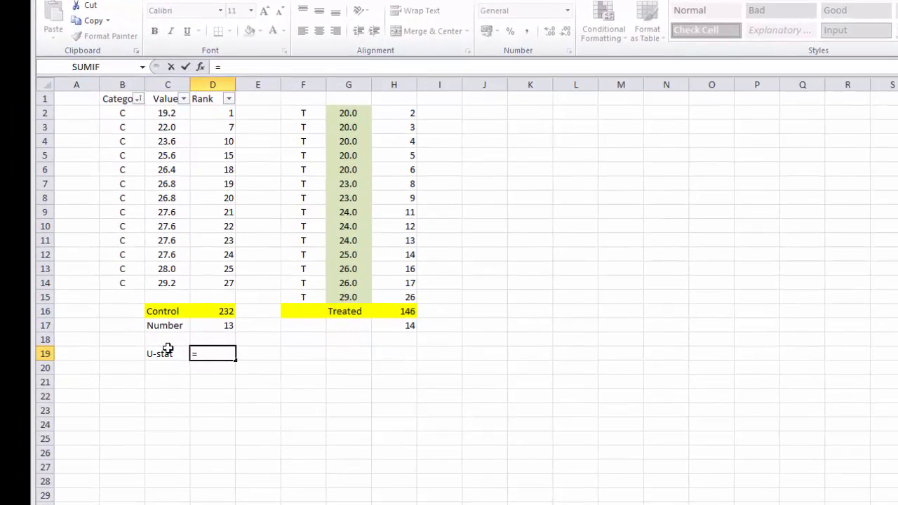
pyautogui.click(205, 327)
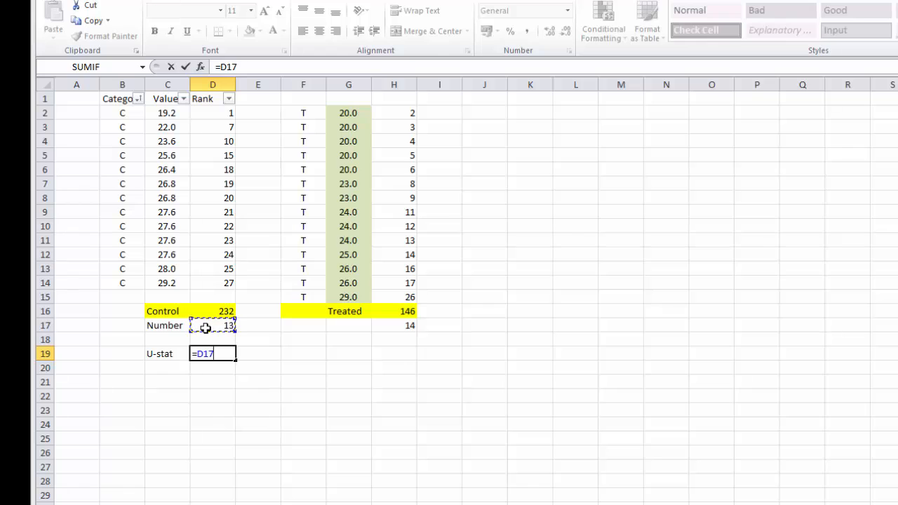
pyautogui.write('*')
pyautogui.click(405, 324)
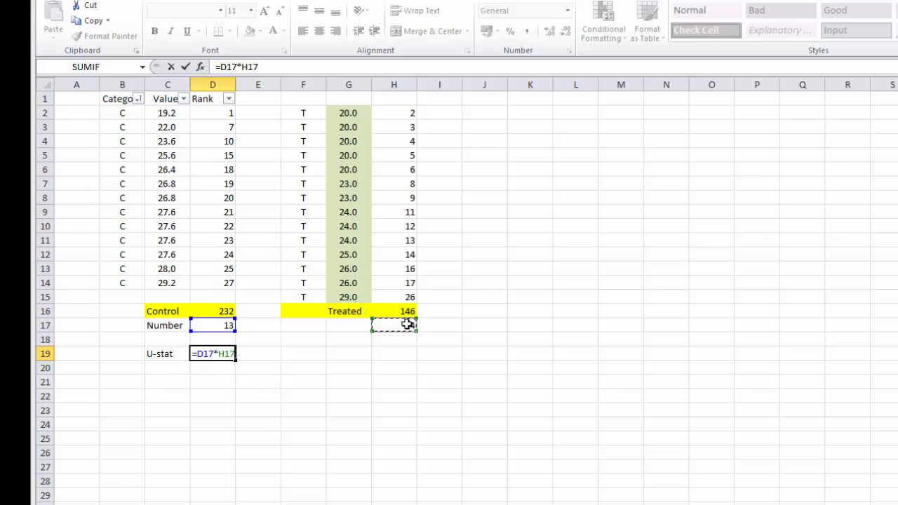
pyautogui.write('+((')
pyautogui.click(226, 324)
pyautogui.write('+(')
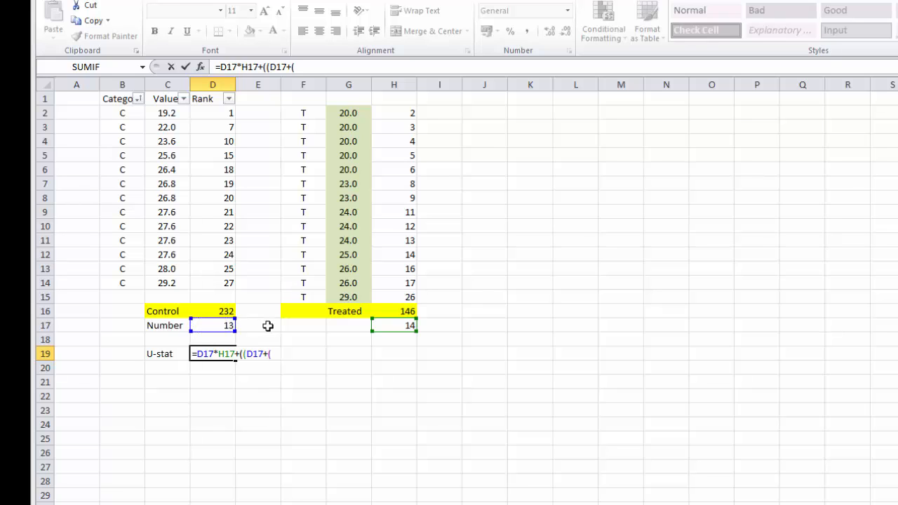
pyautogui.click(219, 329)
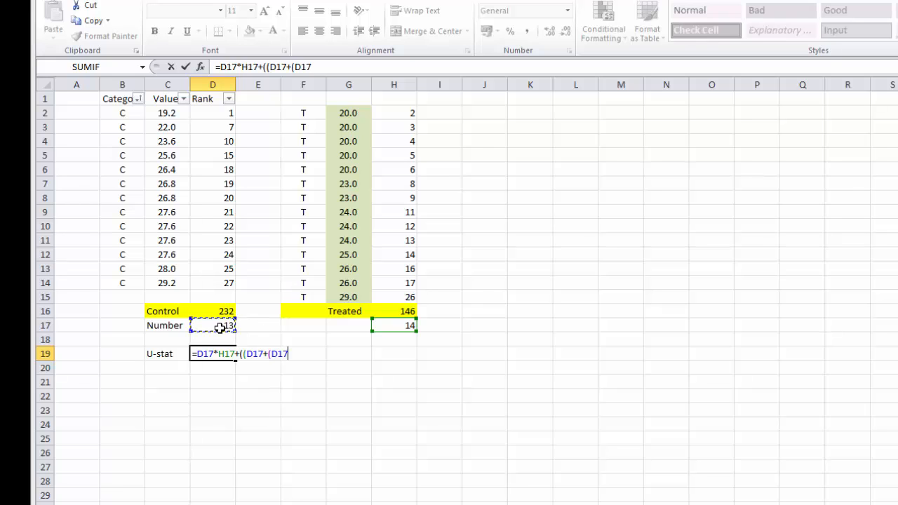
pyautogui.write('+1))/2')
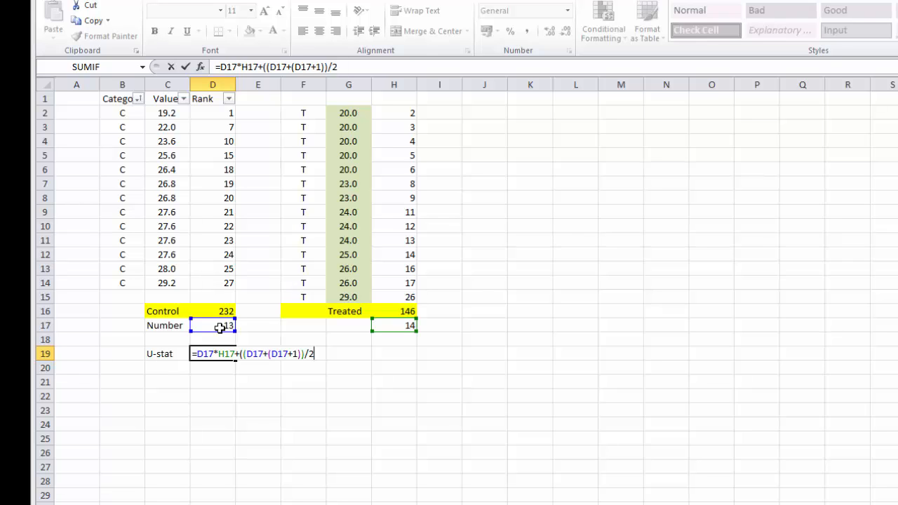
pyautogui.write(')-')
pyautogui.click(220, 308)
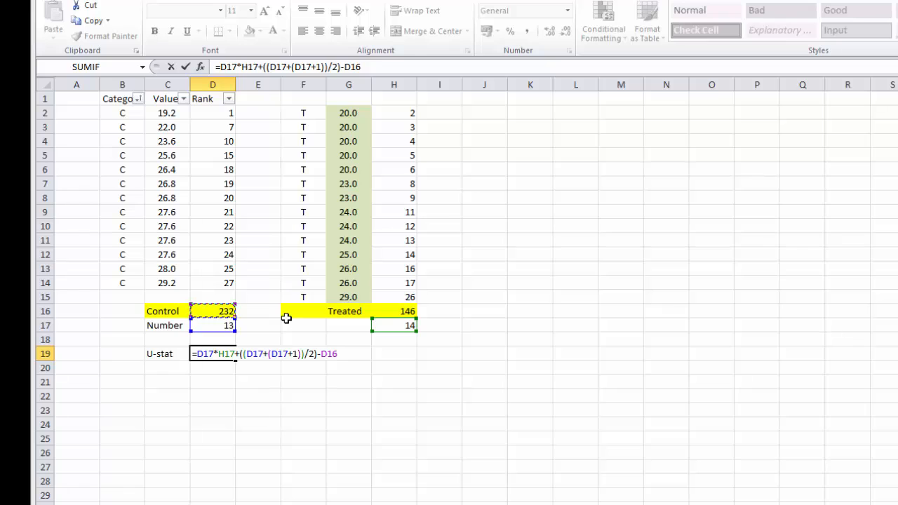
pyautogui.press('Return')
# Make the U-stat label and its value in C19:D19 bold.
pyautogui.press('Up')
pyautogui.press('Left')
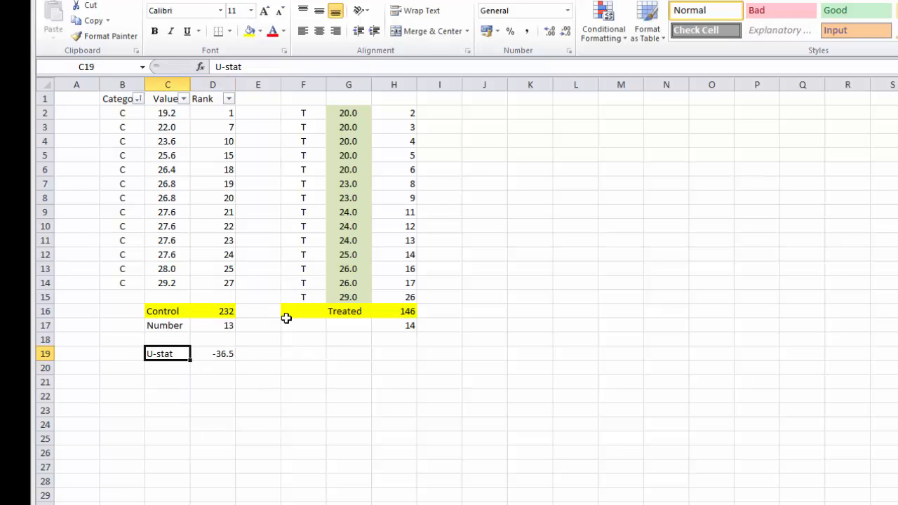
pyautogui.hotkey('shift', 'Right')
pyautogui.hotkey('ctrl', 'b')
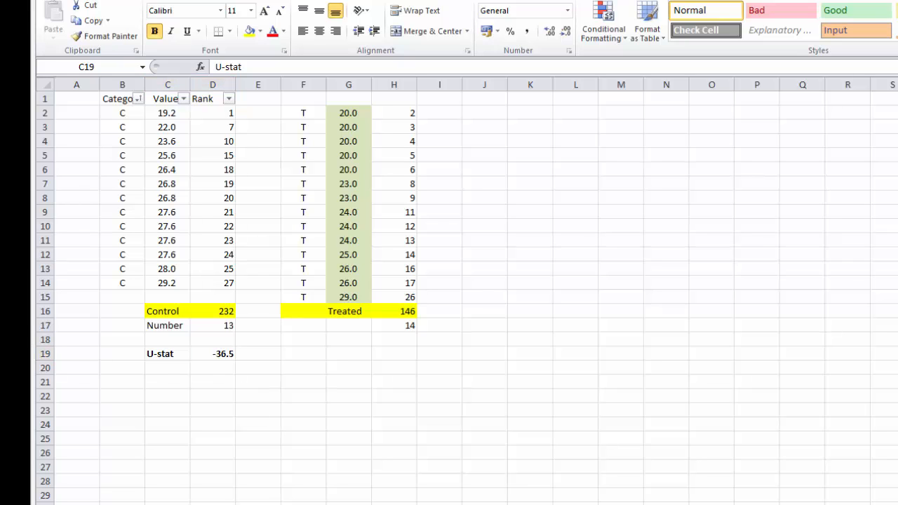
# Enter the label "U-mean" in C20, directly below the U-stat label.
pyautogui.click(157, 383)
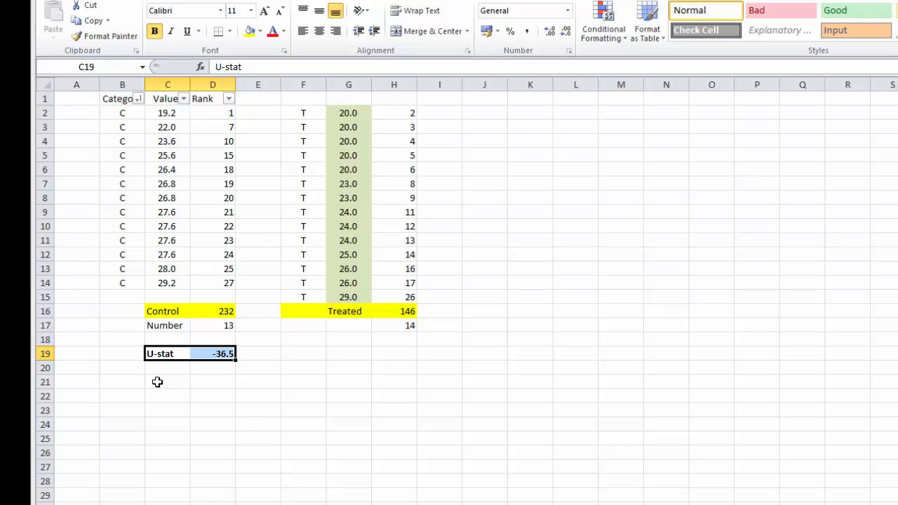
pyautogui.press('Down')
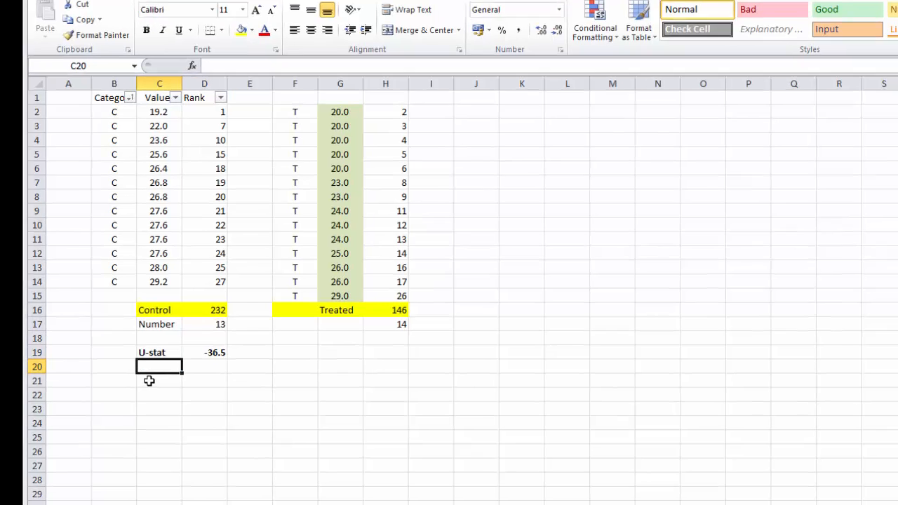
pyautogui.write('U-mean')
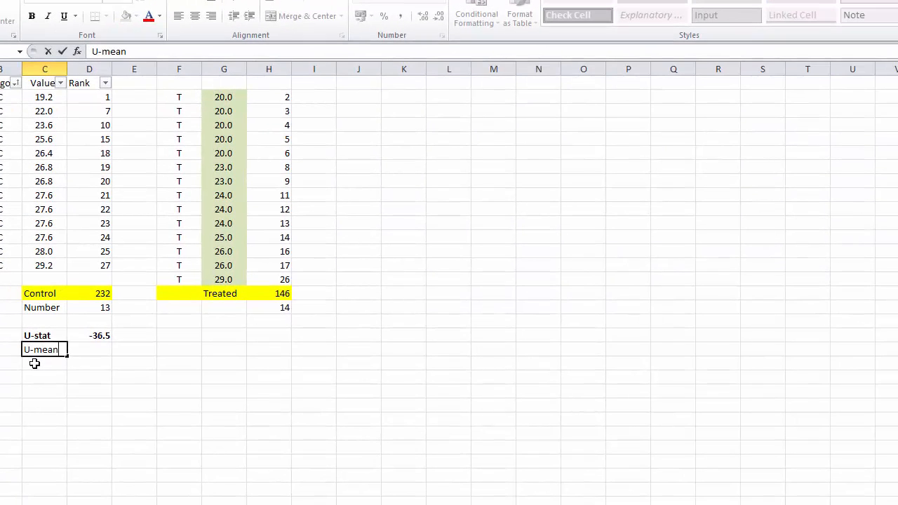
pyautogui.press('Tab')
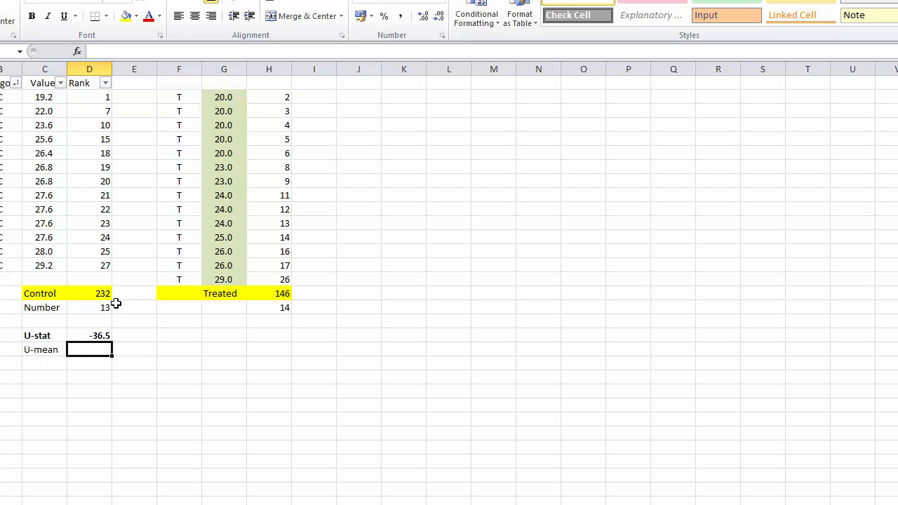
# Calculate the mean of U in D20 with the formula =(D17*H17)/2.
pyautogui.write('=')
pyautogui.click(80, 310)
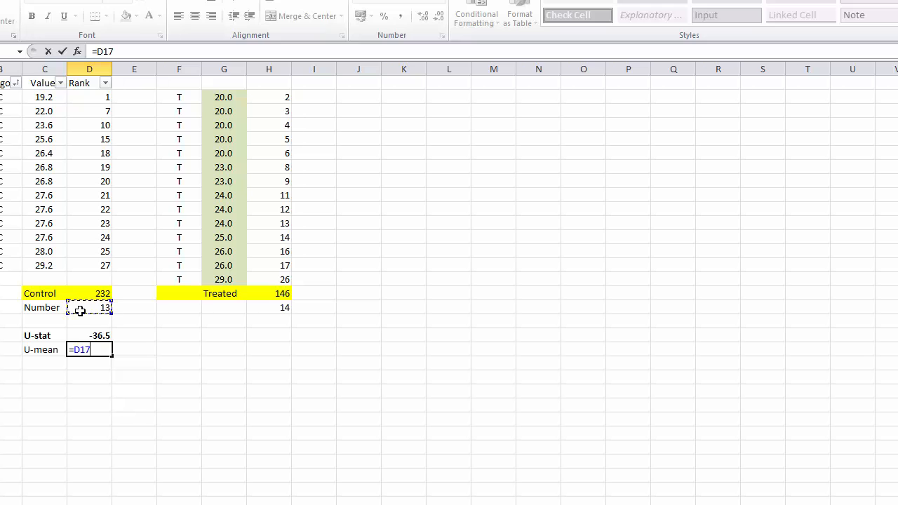
pyautogui.write('*')
pyautogui.click(280, 306)
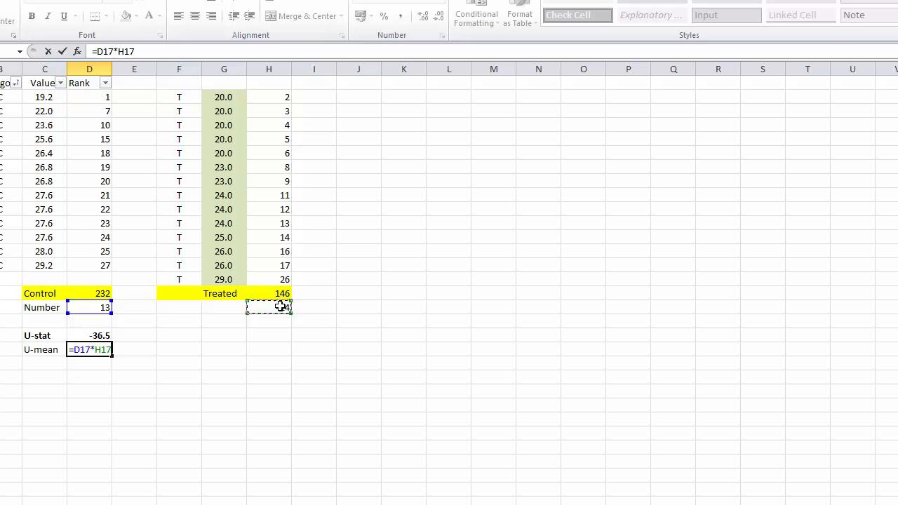
pyautogui.click(154, 51)
pyautogui.write(')')
pyautogui.press('Home')
pyautogui.press('Right')
pyautogui.write('(')
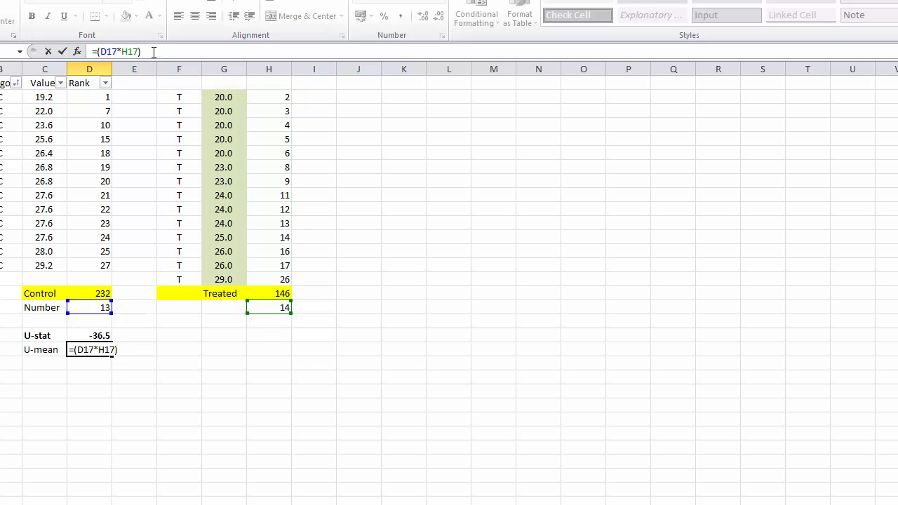
pyautogui.press('End')
pyautogui.write('/2')
pyautogui.press('Return')
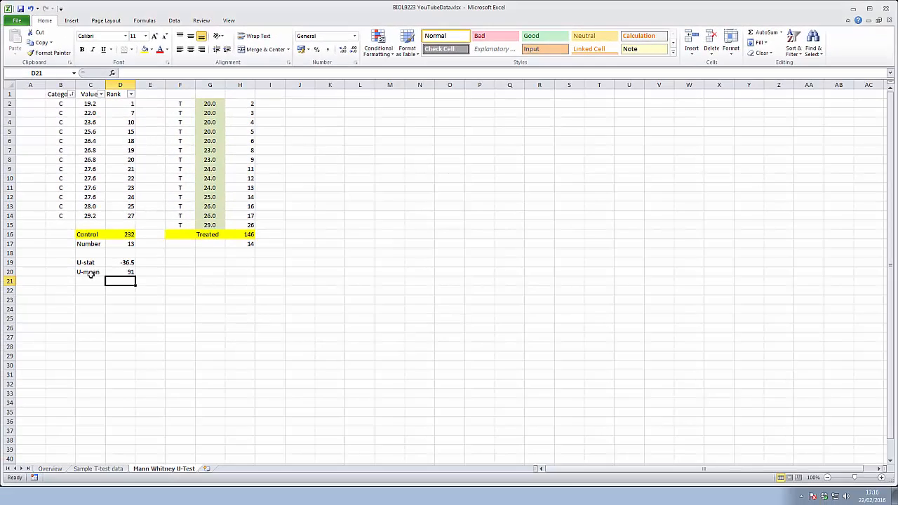
# Enter the label "U-SD" in C21, directly below the U-mean label.
pyautogui.click(50, 363)
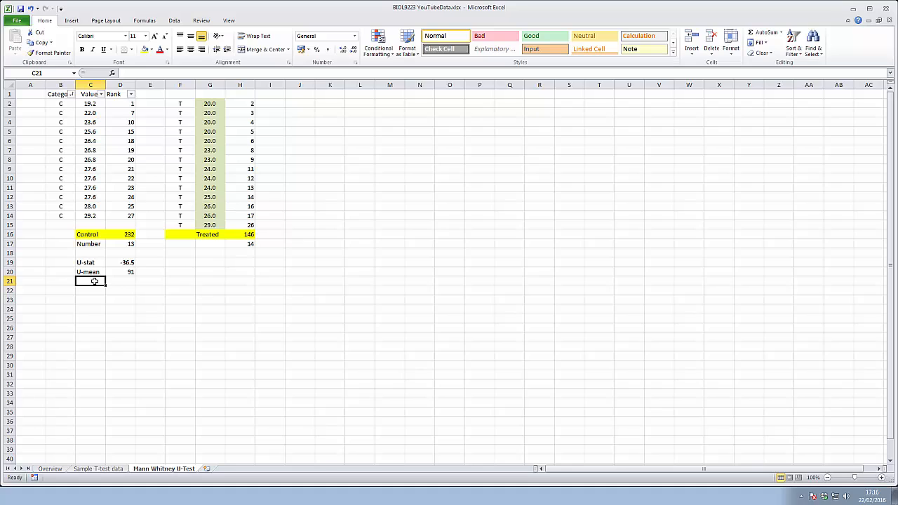
pyautogui.write('U-SD')
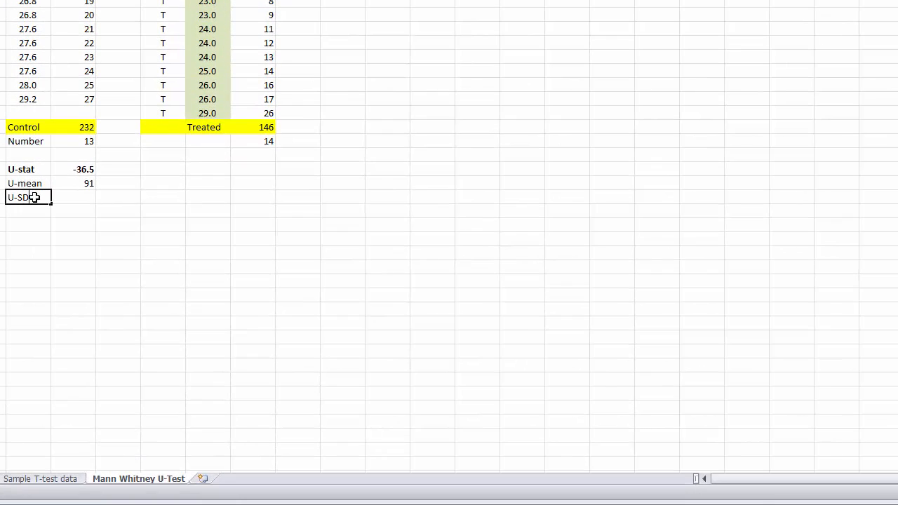
pyautogui.press('Tab')
pyautogui.write('SQRT')
pyautogui.press('BackSpace')
pyautogui.press('BackSpace')
pyautogui.press('BackSpace')
pyautogui.press('BackSpace')
# Calculate the standard deviation of U in D21 with the formula =SQRT((D17*H17*(D17+H17+1))/12).
pyautogui.write('=')
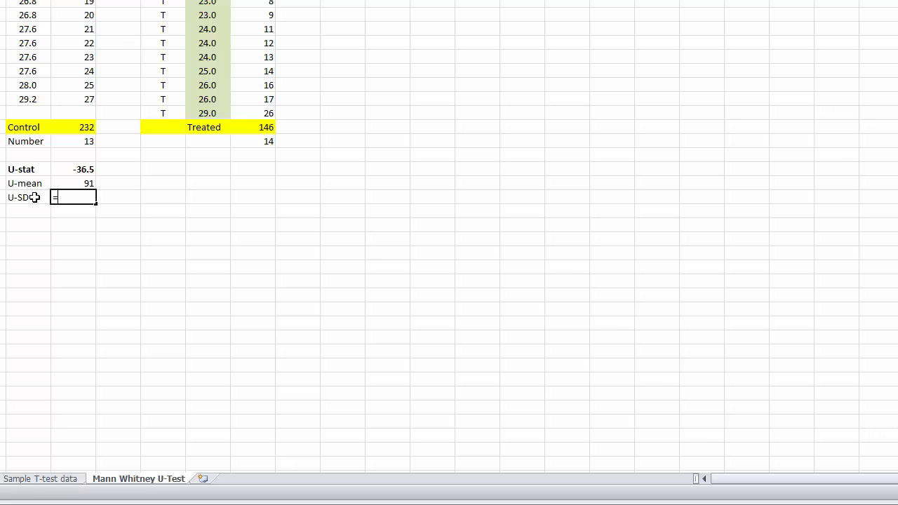
pyautogui.write('SQRT')
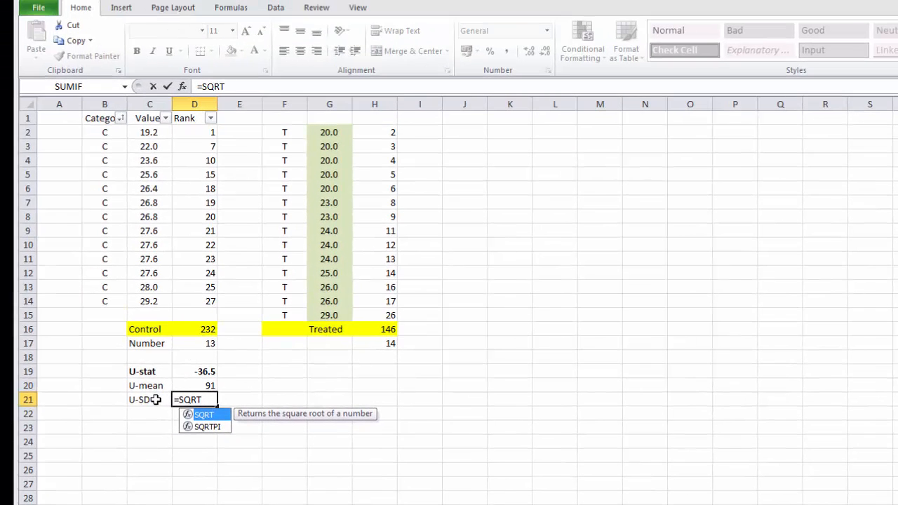
pyautogui.write('((')
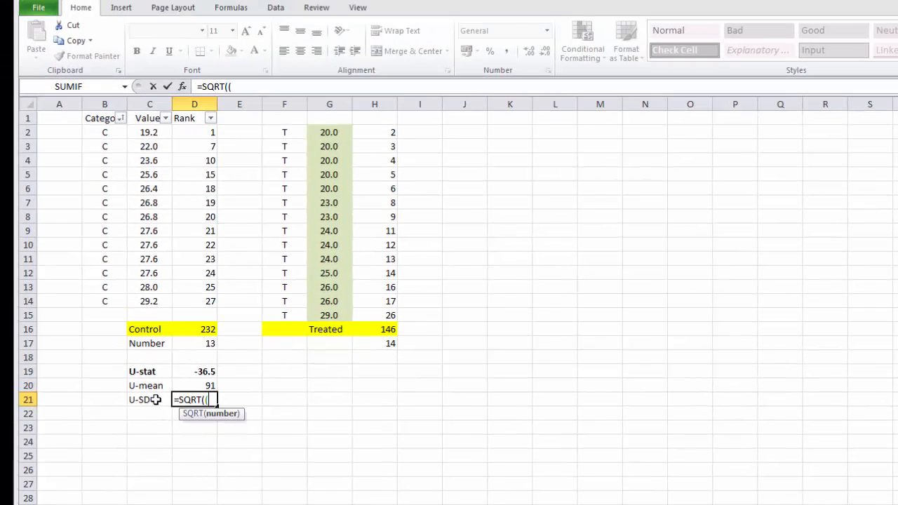
pyautogui.click(212, 344)
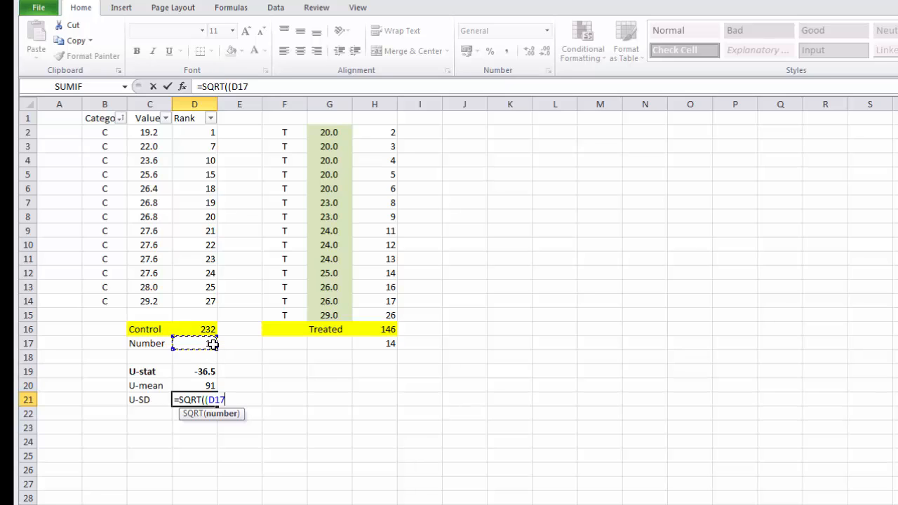
pyautogui.write('*')
pyautogui.click(390, 345)
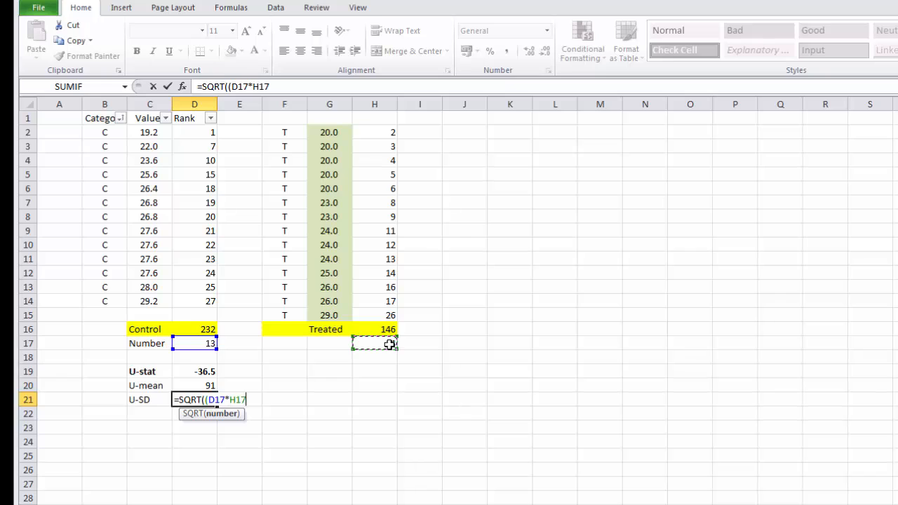
pyautogui.write('*(')
pyautogui.click(208, 344)
pyautogui.write('+')
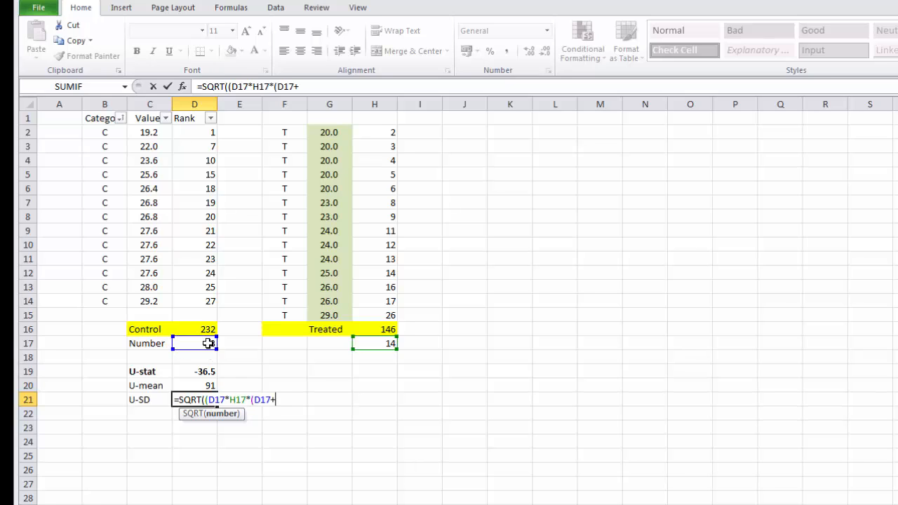
pyautogui.click(366, 344)
pyautogui.write('+')
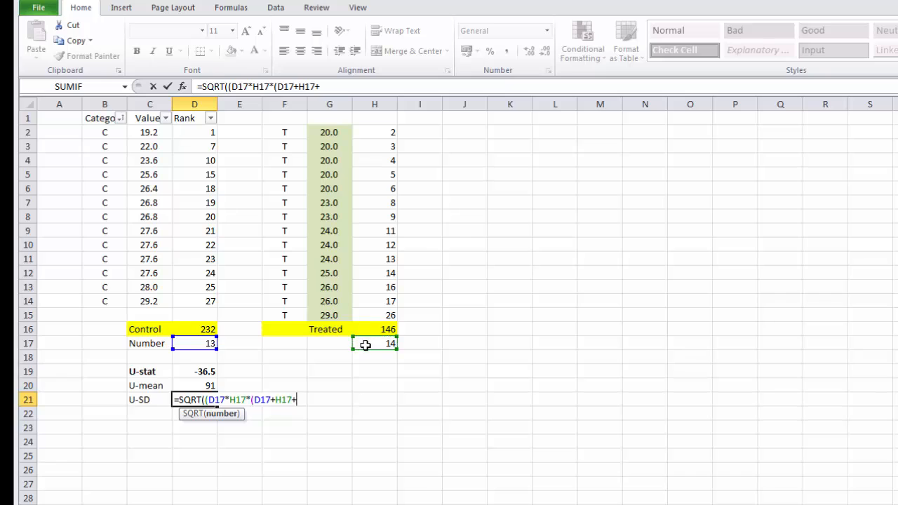
pyautogui.write('1))/12')
pyautogui.press('Return')
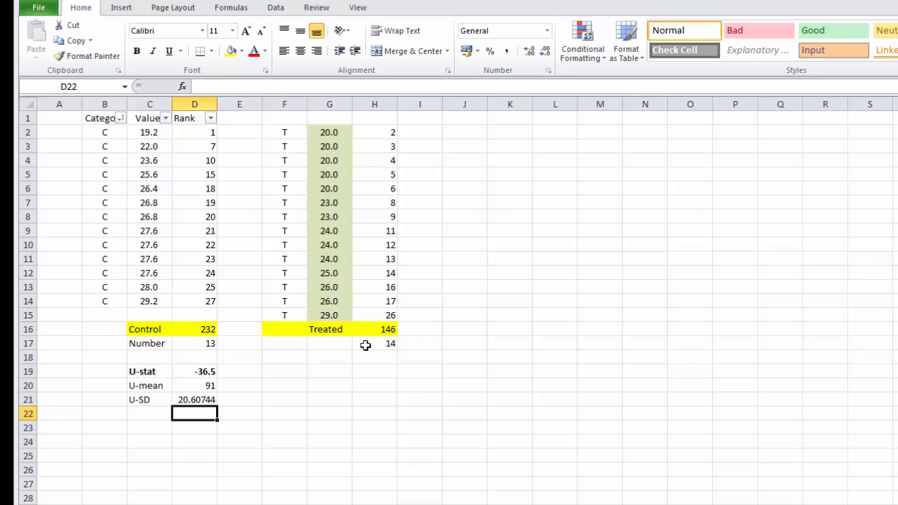
# Enter the label "Z-score" in C23, leaving one blank row below U-SD.
pyautogui.click(145, 504)
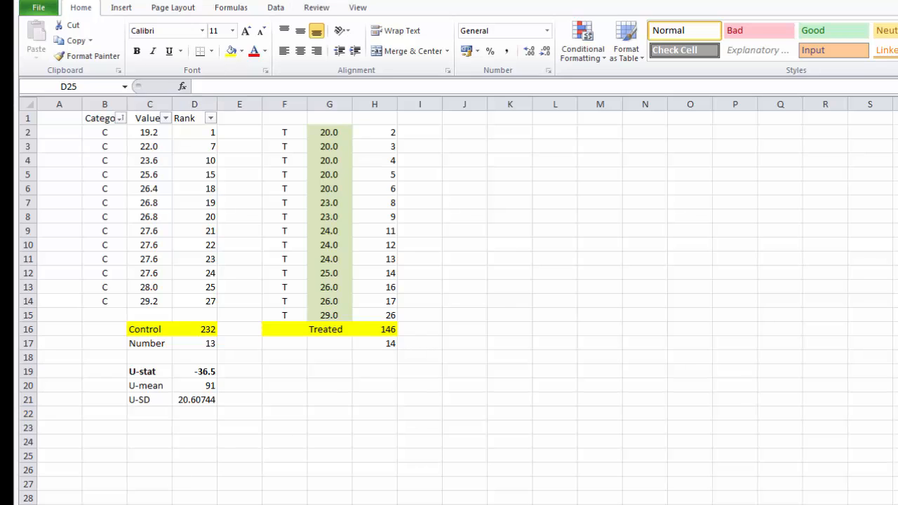
pyautogui.click(142, 431)
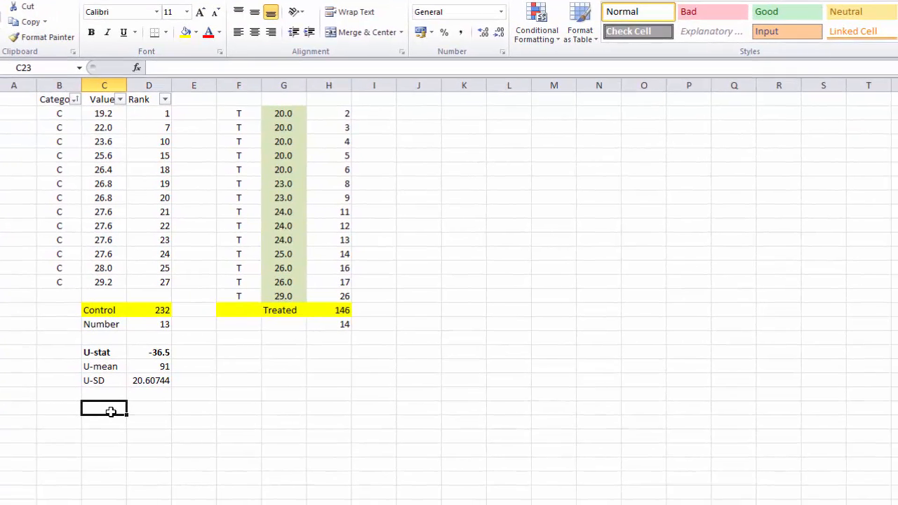
pyautogui.write('Z-score')
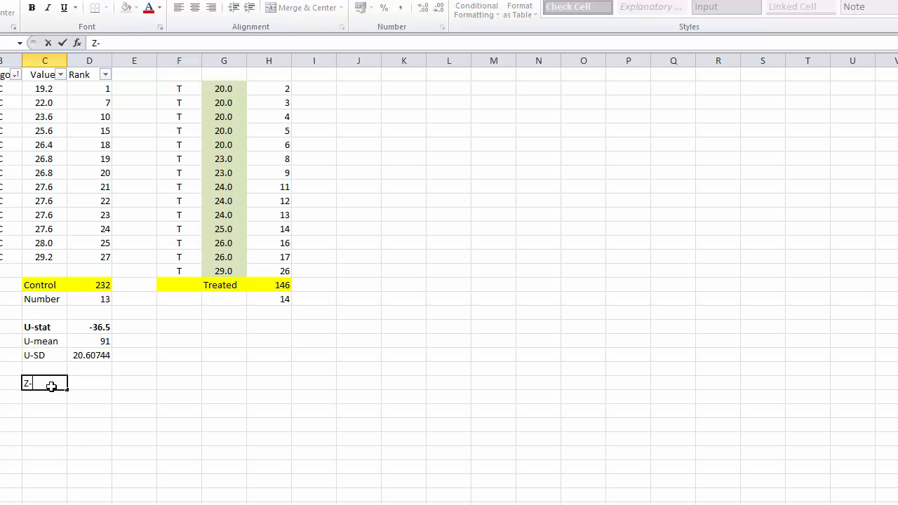
pyautogui.press('Return')
pyautogui.press('Up')
pyautogui.press('Right')
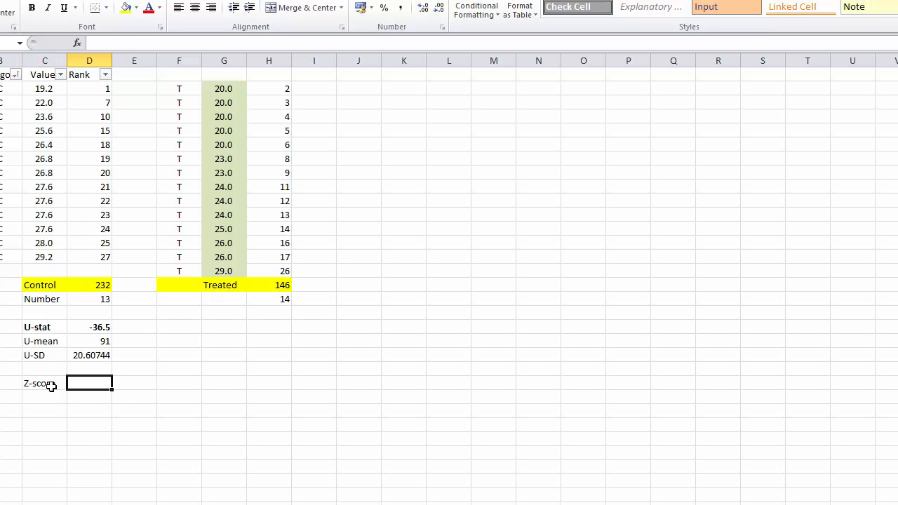
# Calculate the Z-score in D23 with the formula =(D19-D20)/D21.
pyautogui.write('=(')
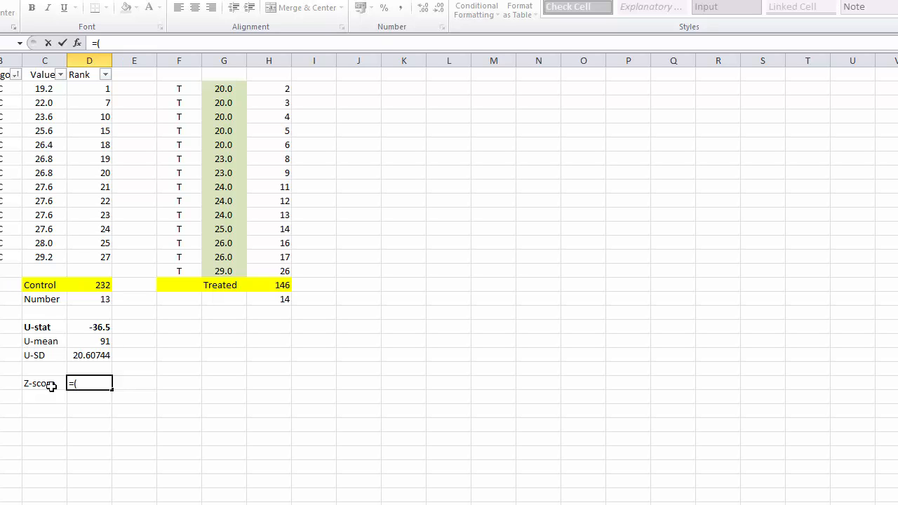
pyautogui.press('Up')
pyautogui.press('Up')
pyautogui.press('Up')
pyautogui.press('Up')
pyautogui.write('-')
pyautogui.press('Up')
pyautogui.press('Up')
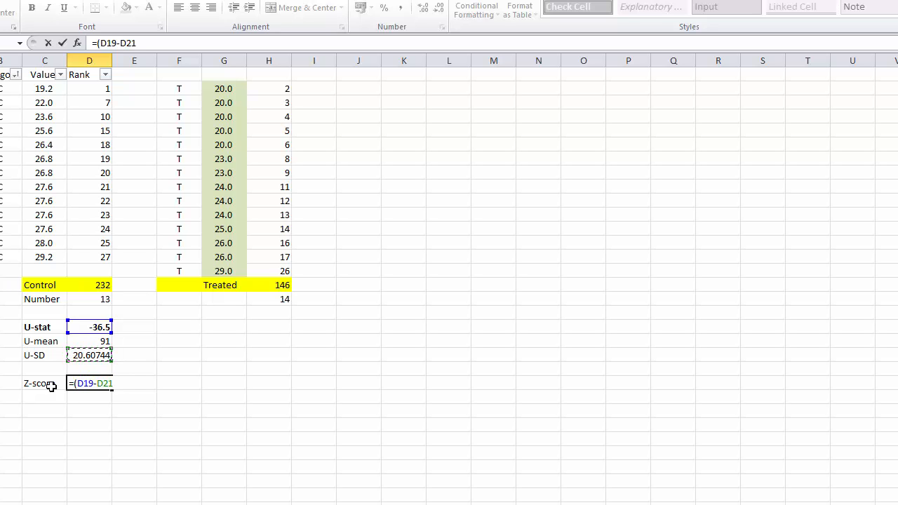
pyautogui.press('Up')
pyautogui.write(')/')
pyautogui.press('Up')
pyautogui.press('Up')
pyautogui.press('Return')
pyautogui.press('Up')
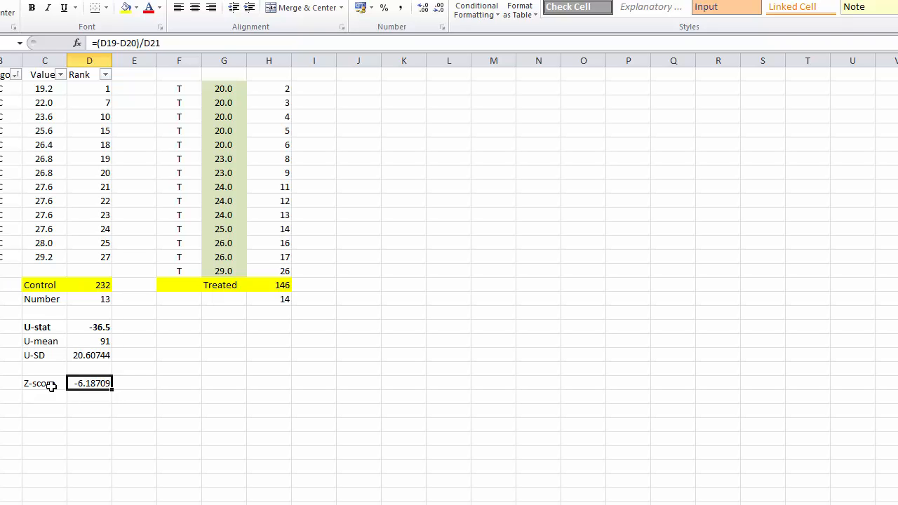
pyautogui.press('Down')
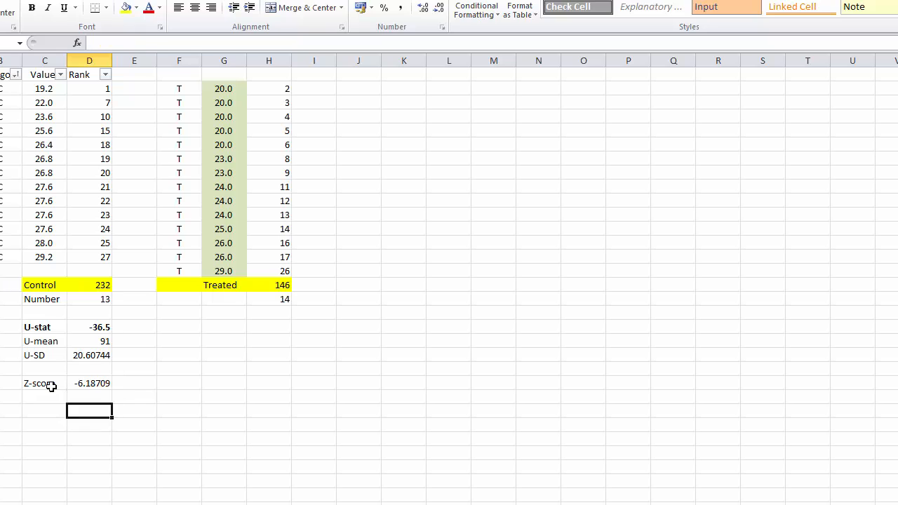
# Label C25 "Z-crit", leaving one blank row below the Z-score, and enter the critical value -1.96 in D25.
pyautogui.press('Left')
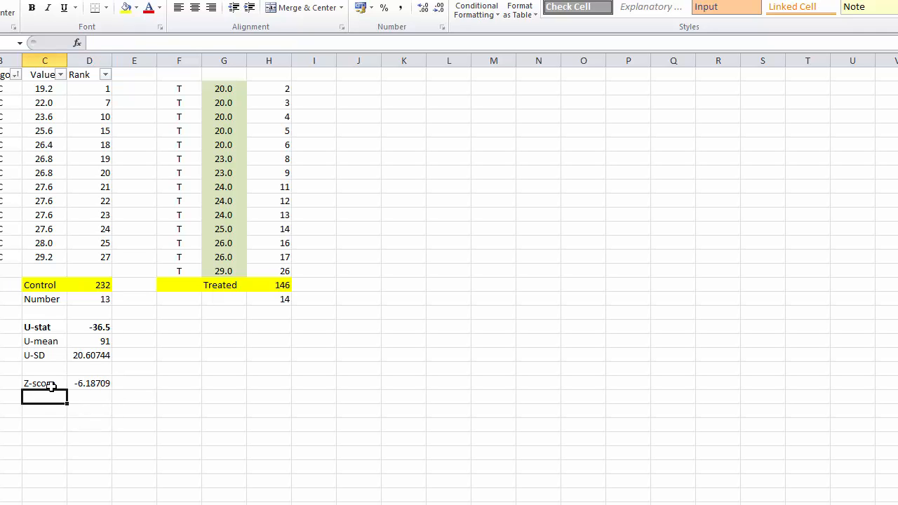
pyautogui.press('Down')
pyautogui.write('Z-')
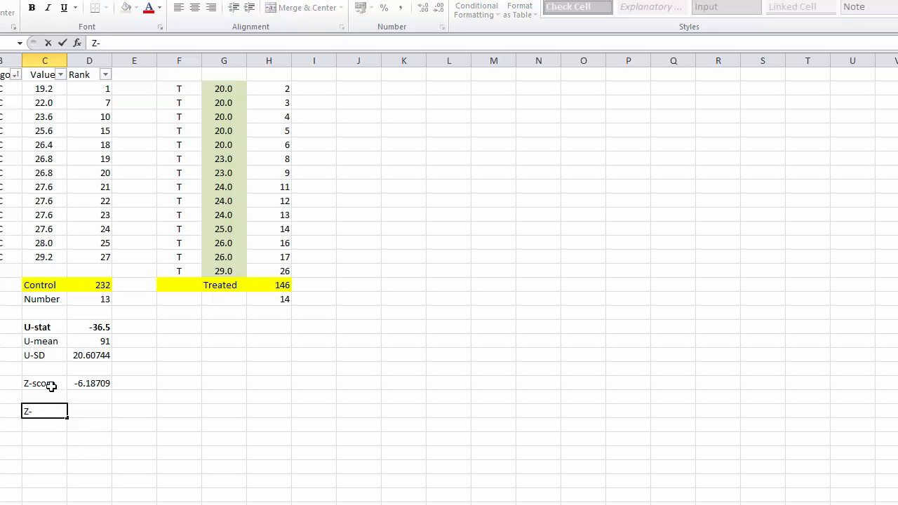
pyautogui.write('crit')
pyautogui.press('BackSpace')
pyautogui.press('Tab')
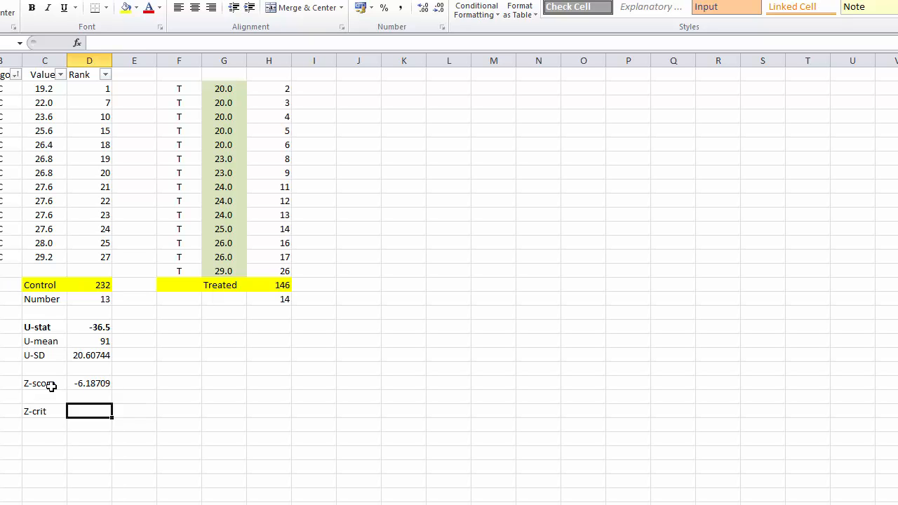
pyautogui.write('-')
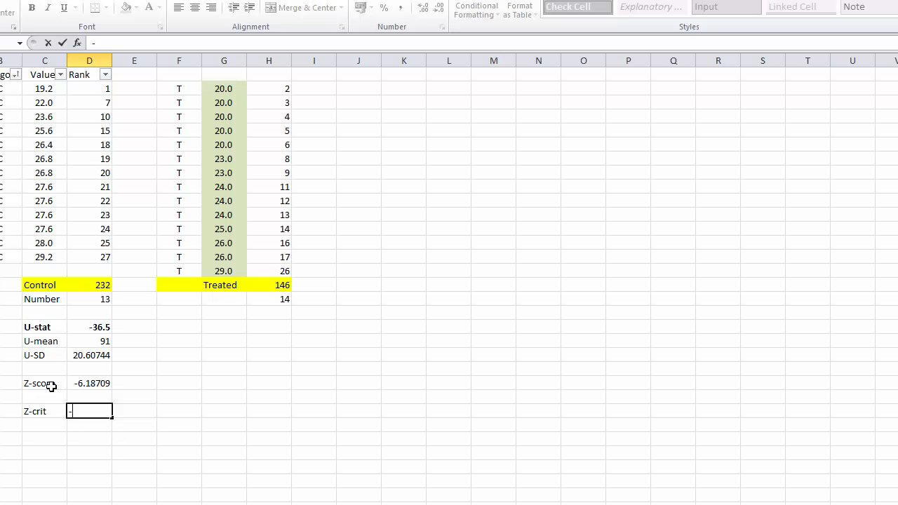
pyautogui.write('1.96')
pyautogui.press('Return')
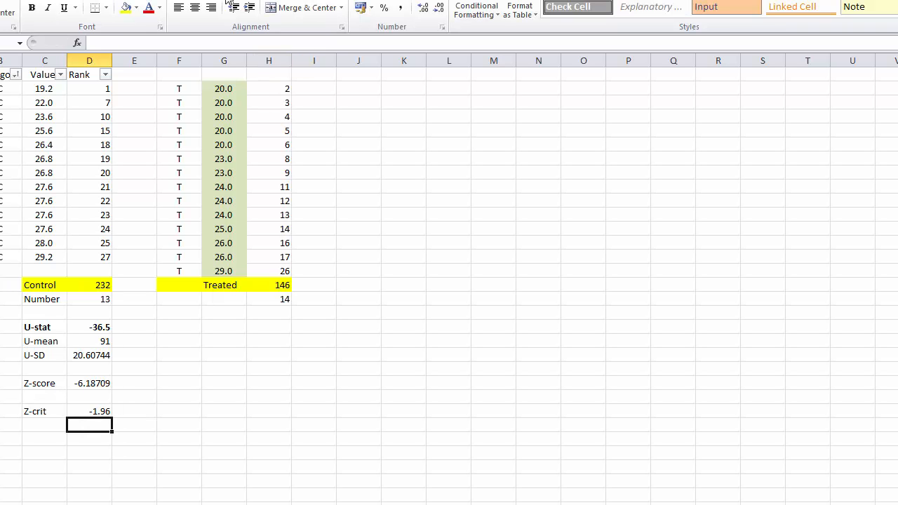
# Calculate the critical Z value in D26 with the formula =NORMSINV(0.025).
pyautogui.write('=')
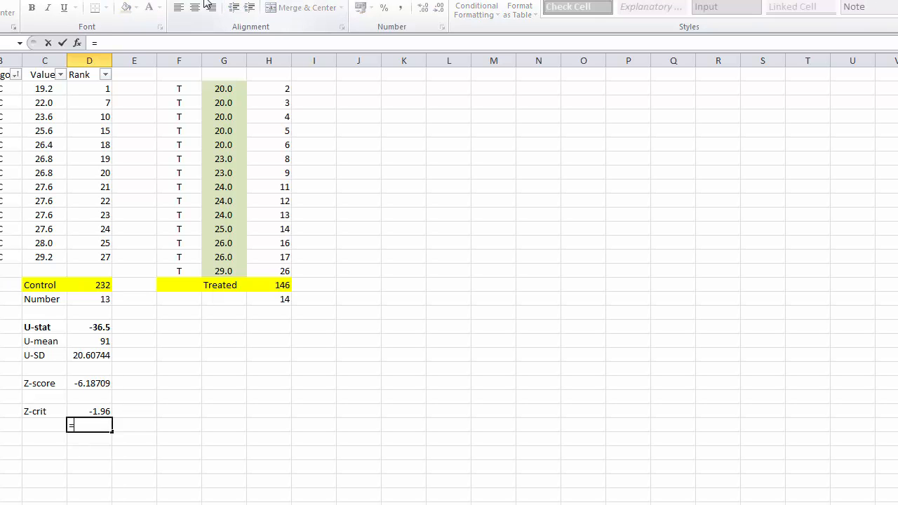
pyautogui.write('norm')
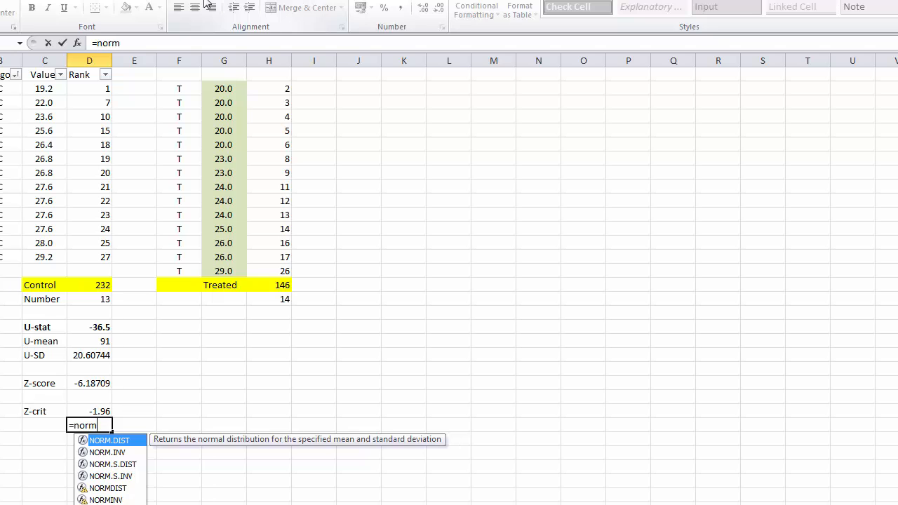
pyautogui.write('sinv')
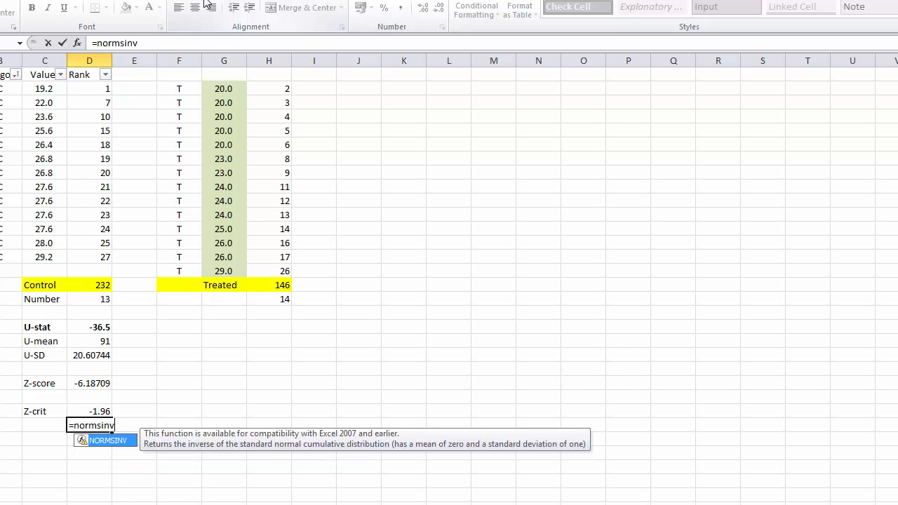
pyautogui.write('(')
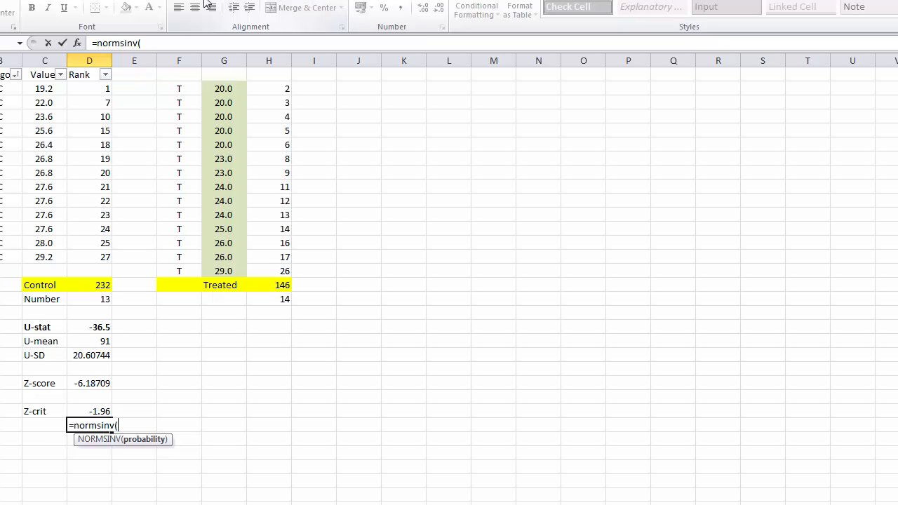
pyautogui.write('0.025)')
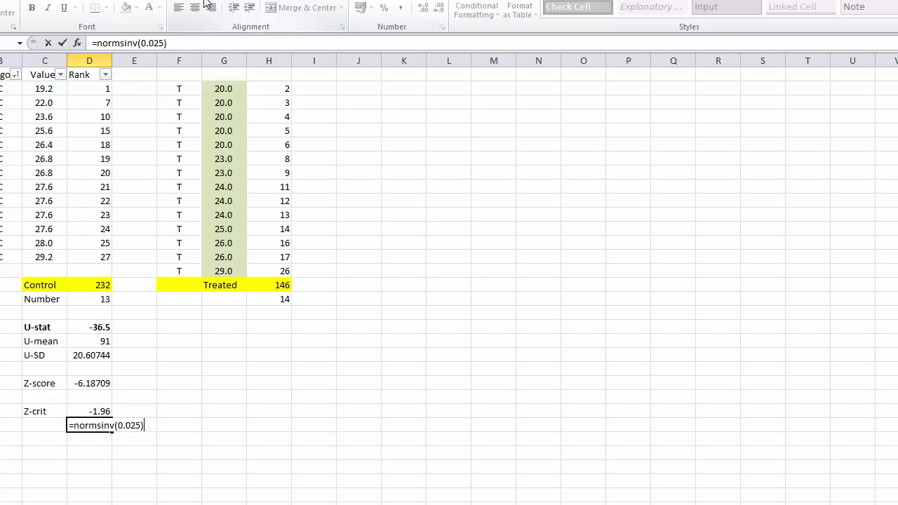
pyautogui.press('Return')
pyautogui.press('Up')
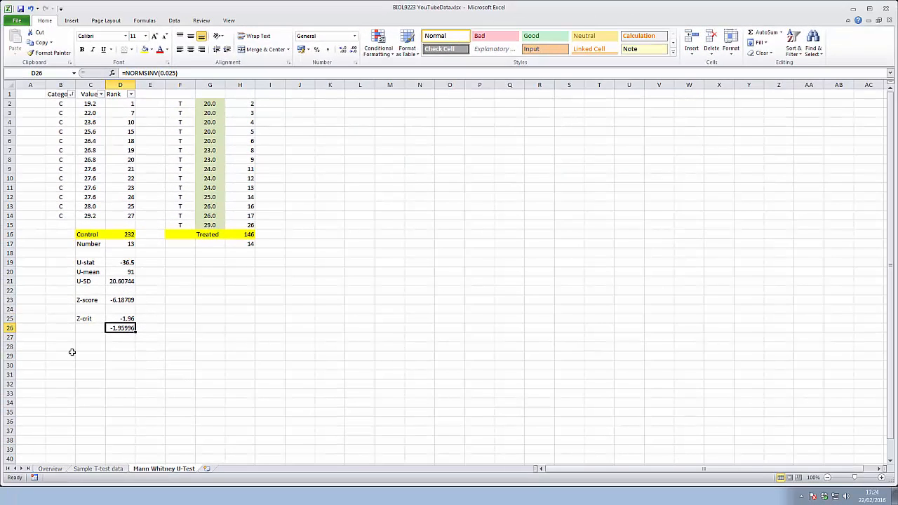
# Highlight the Z-score cells C23:D23 and the Z-crit cells C25:D25 with the same light blue fill.
pyautogui.click(125, 299)
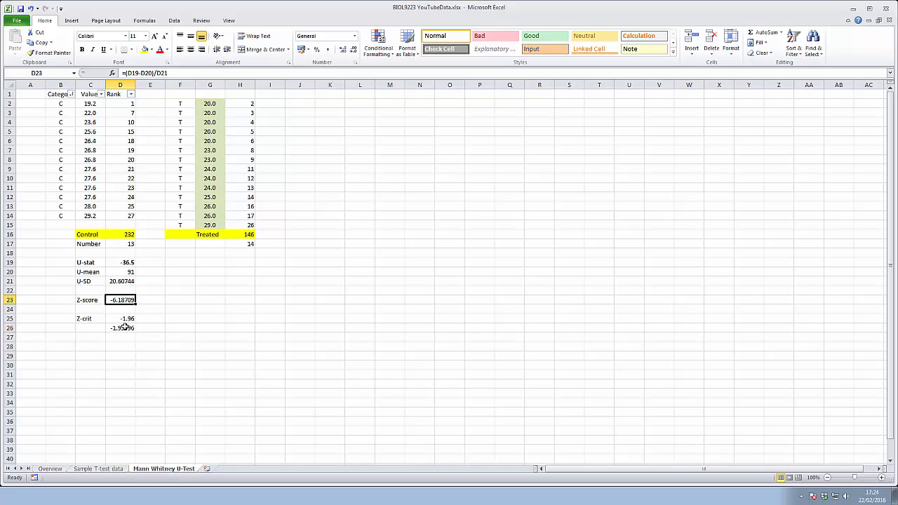
pyautogui.moveTo(89, 302); pyautogui.dragTo(127, 301)
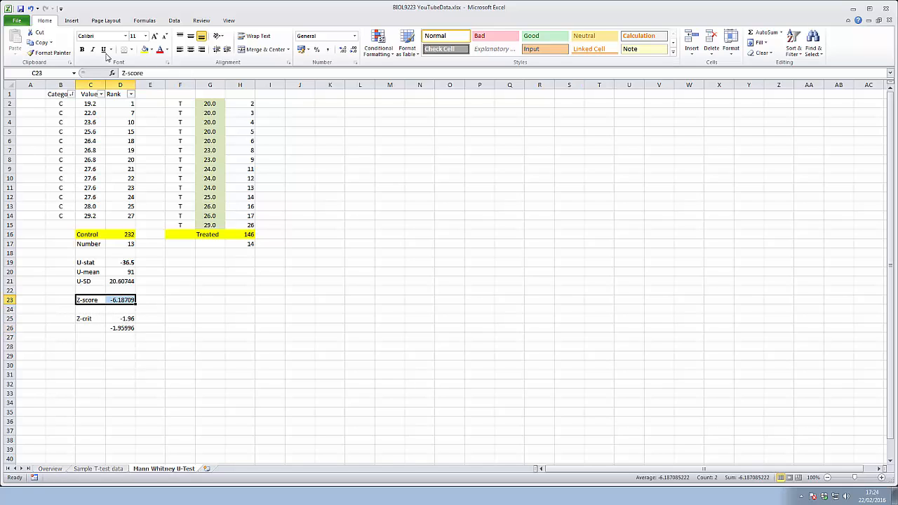
pyautogui.click(151, 49)
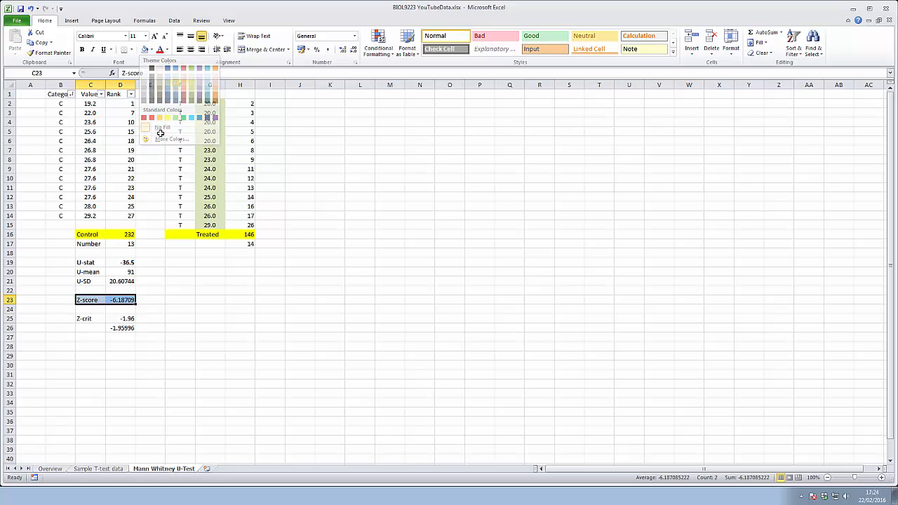
pyautogui.click(176, 84)
pyautogui.moveTo(96, 319); pyautogui.dragTo(127, 320)
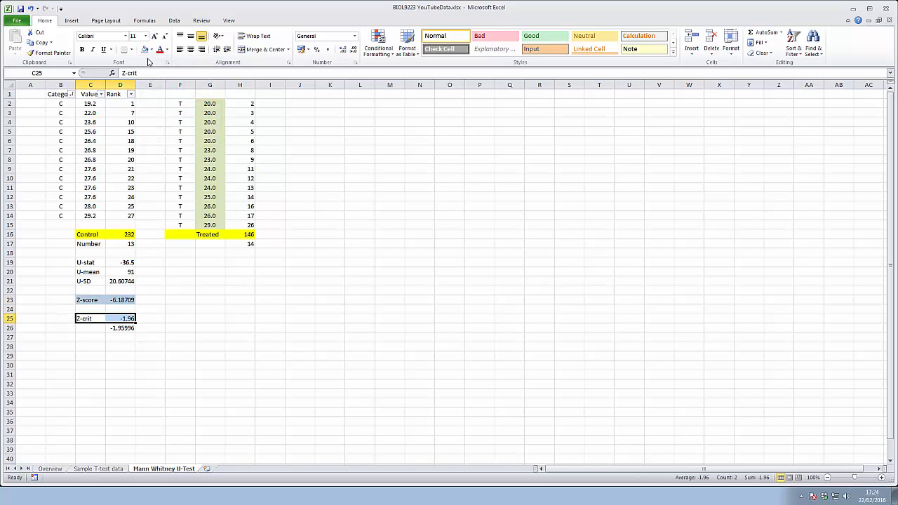
pyautogui.click(145, 50)
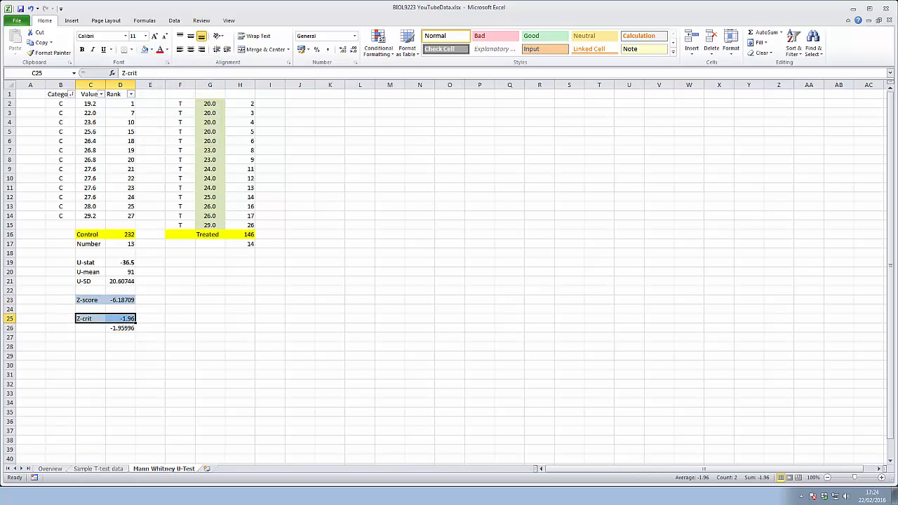